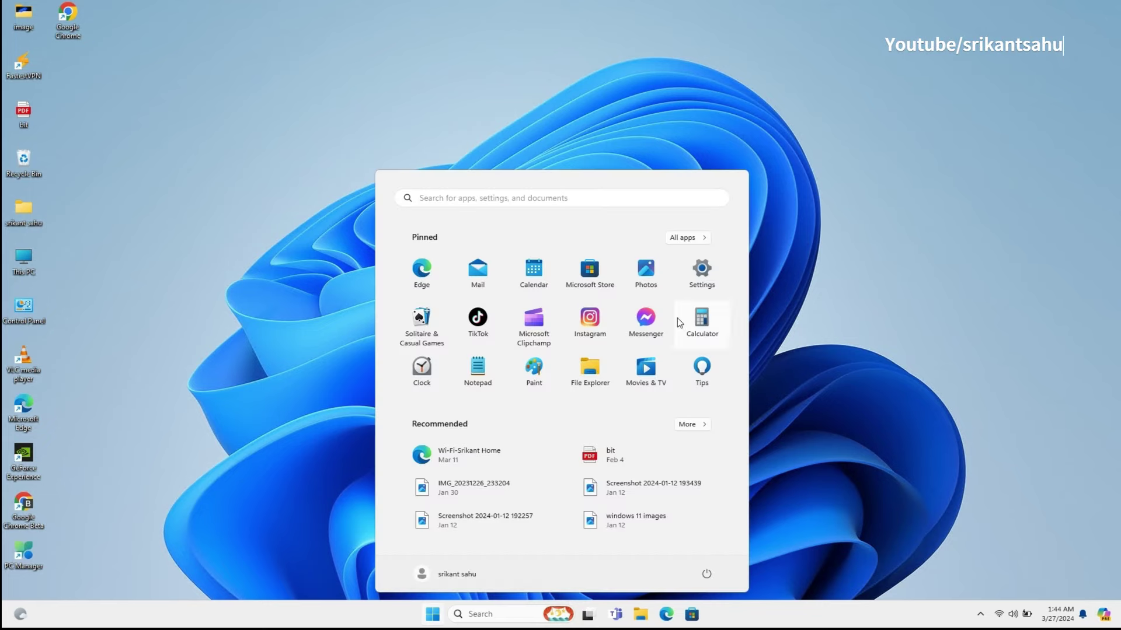
- Open the Windows Update page in Settings and check for updates
left_click(702, 270)
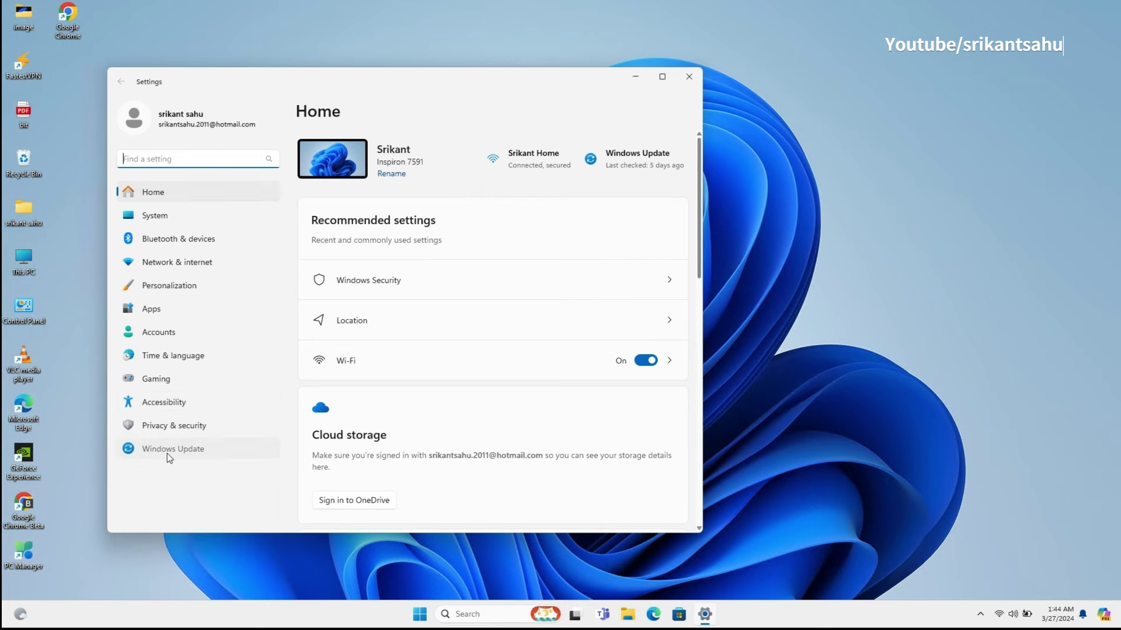
left_click(167, 453)
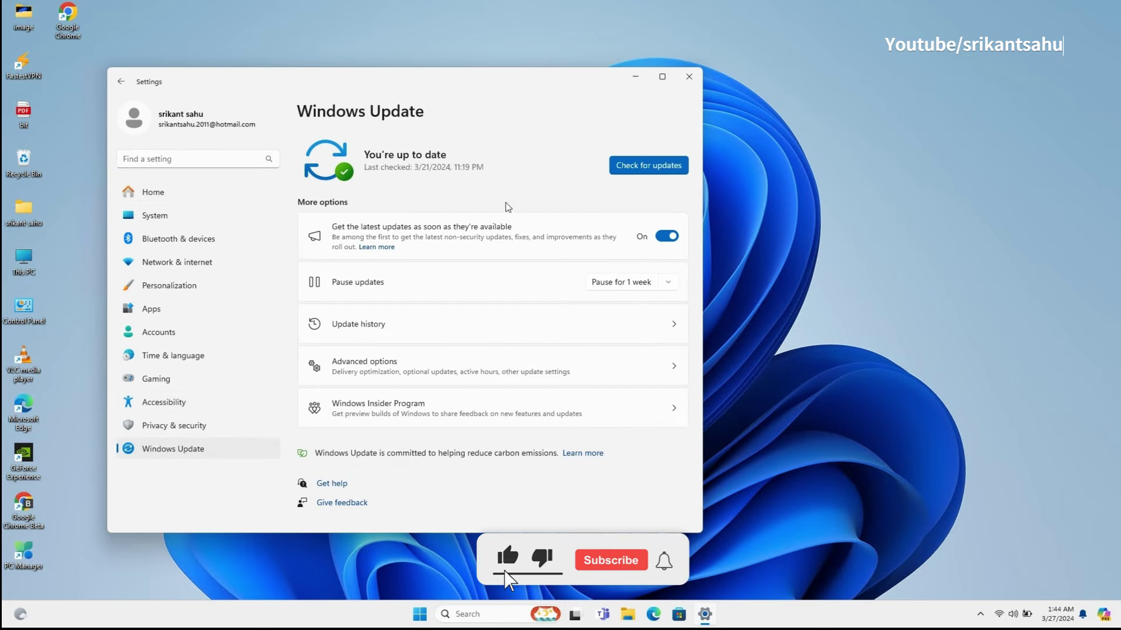
left_click(633, 165)
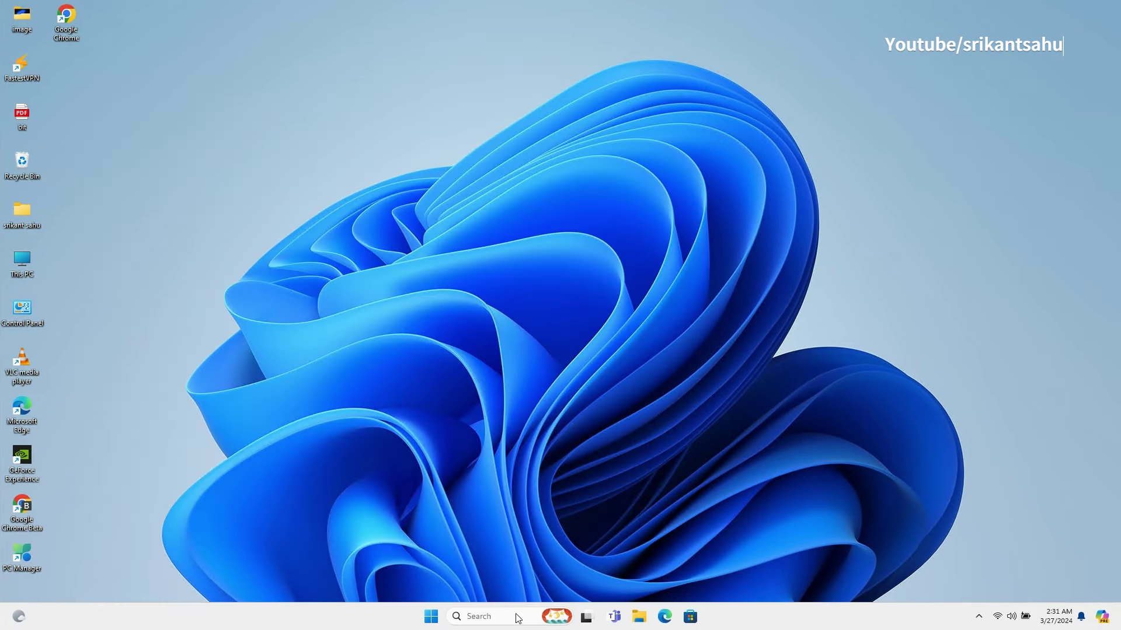
- Launch Chrome and open the Microsoft Update Catalog site from a 'windows update' search
left_click(494, 617)
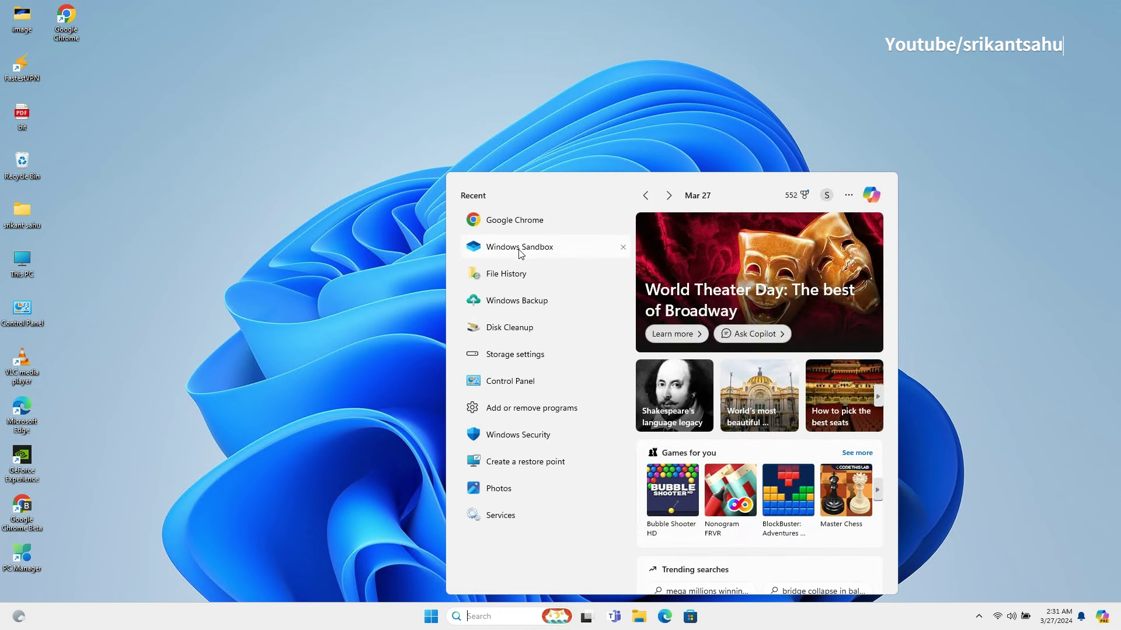
left_click(512, 220)
type("windows update")
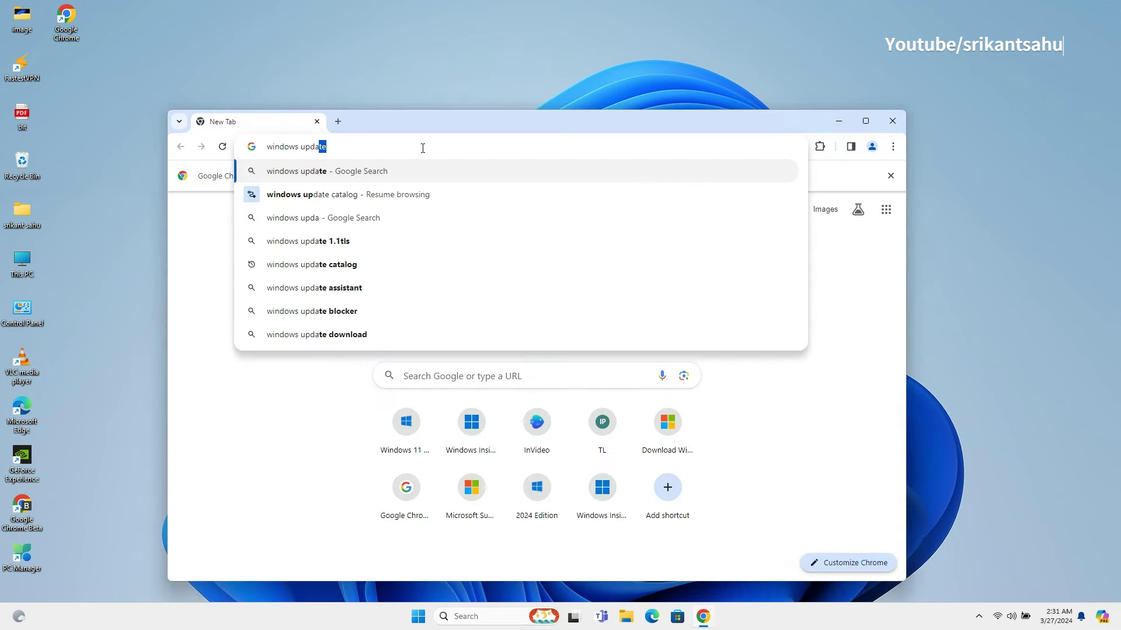
key("Down")
key("Down")
key("Down")
key("Return")
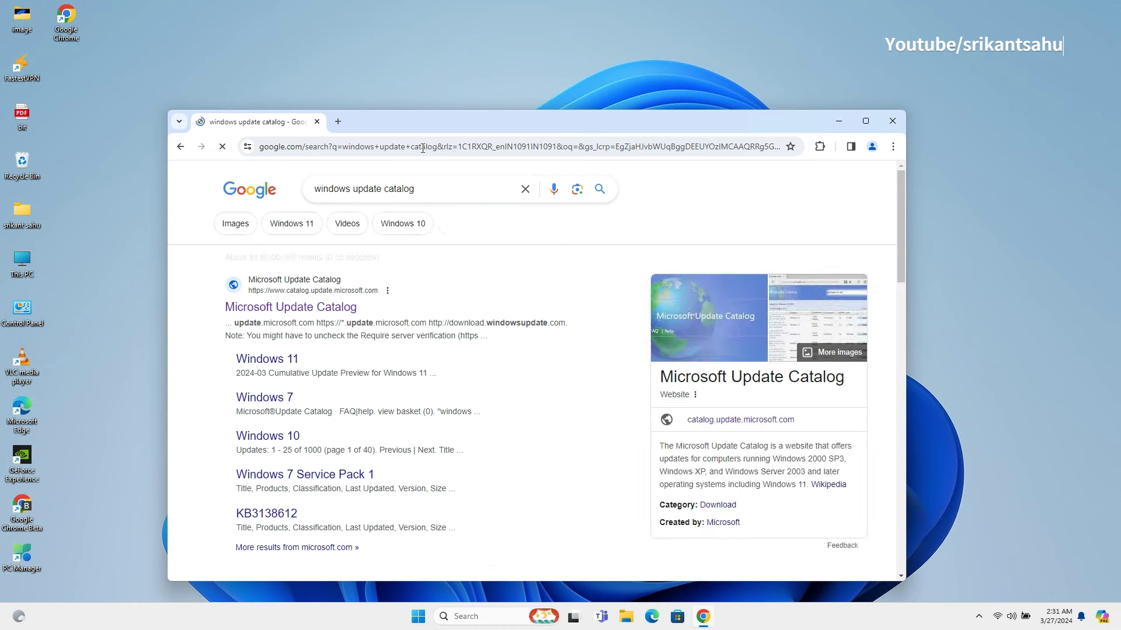
left_click(319, 307)
left_click_drag(441, 122, 400, 32)
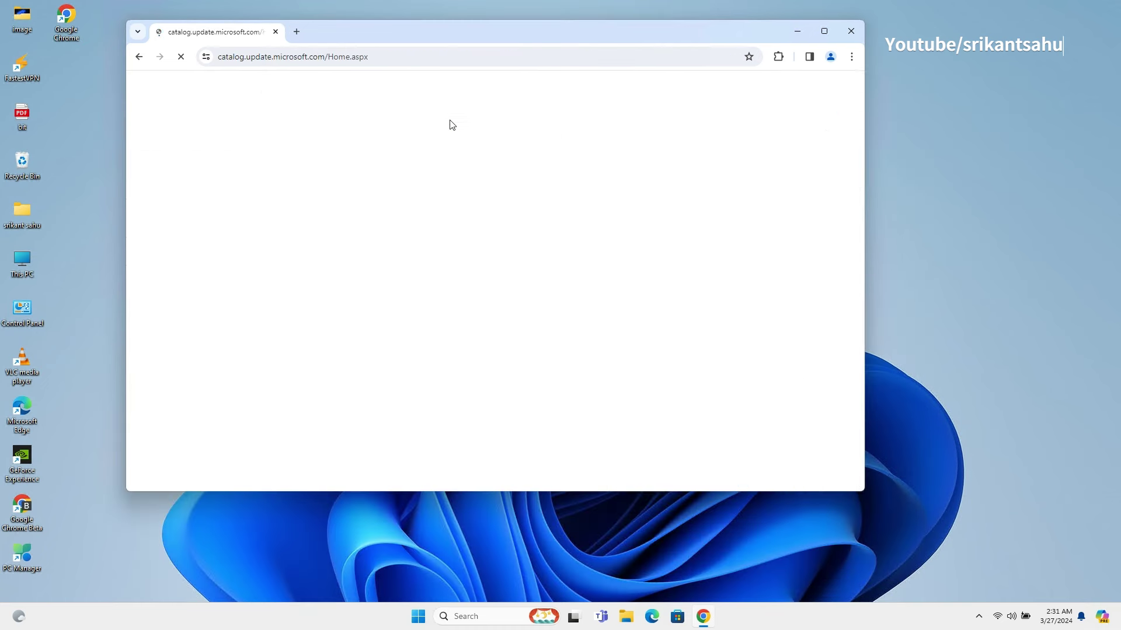
- Open the KB5035942 support article in a new tab, then search the catalog for KB5035942
type("kb5035942")
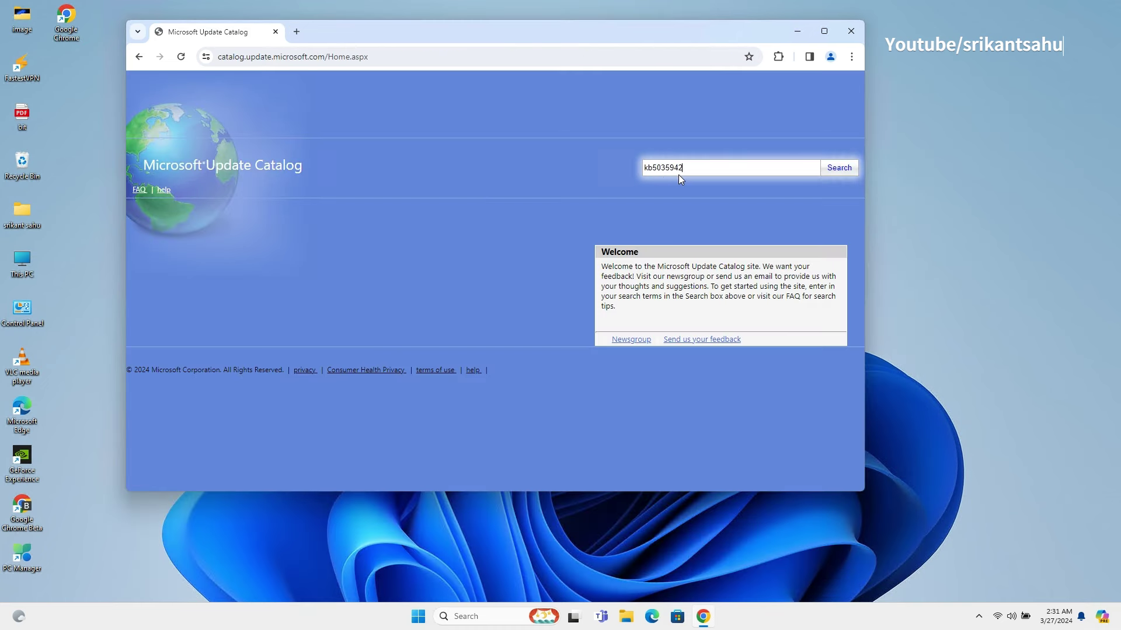
left_click(296, 32)
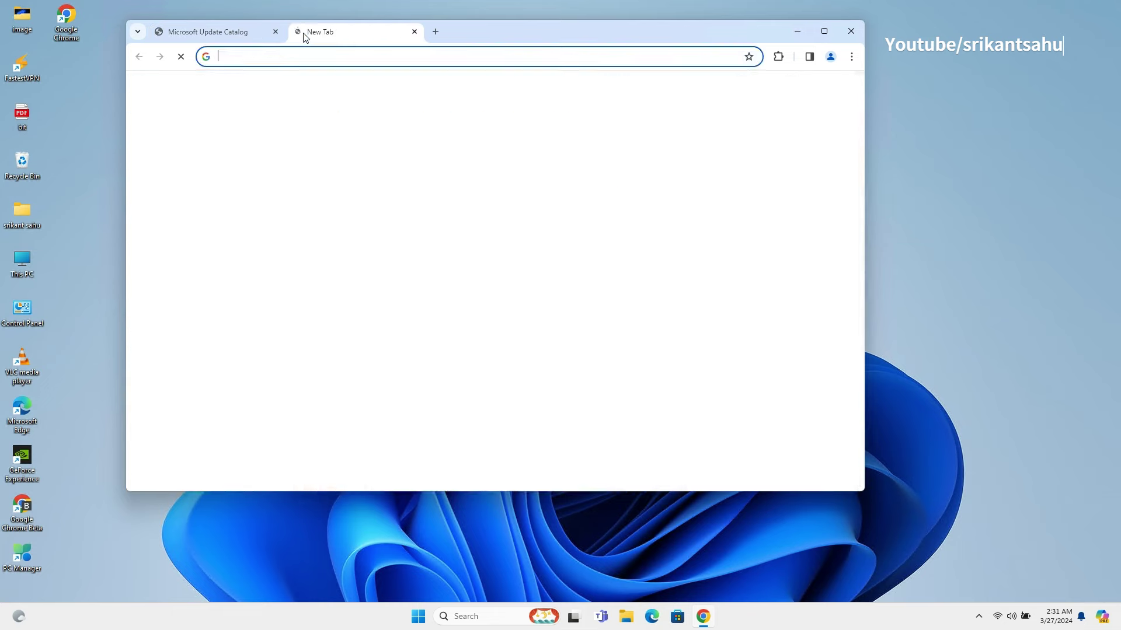
type("https://support.microsoft.com/en-us/help/5035942")
key("Return")
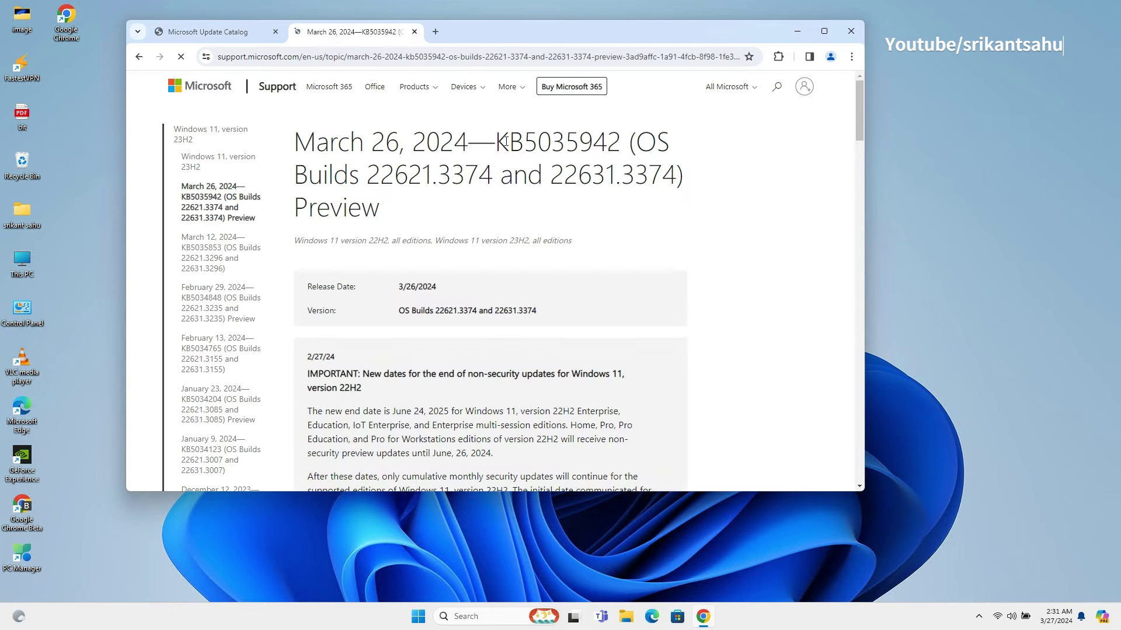
left_click_drag(496, 142, 605, 143)
right_click(605, 143)
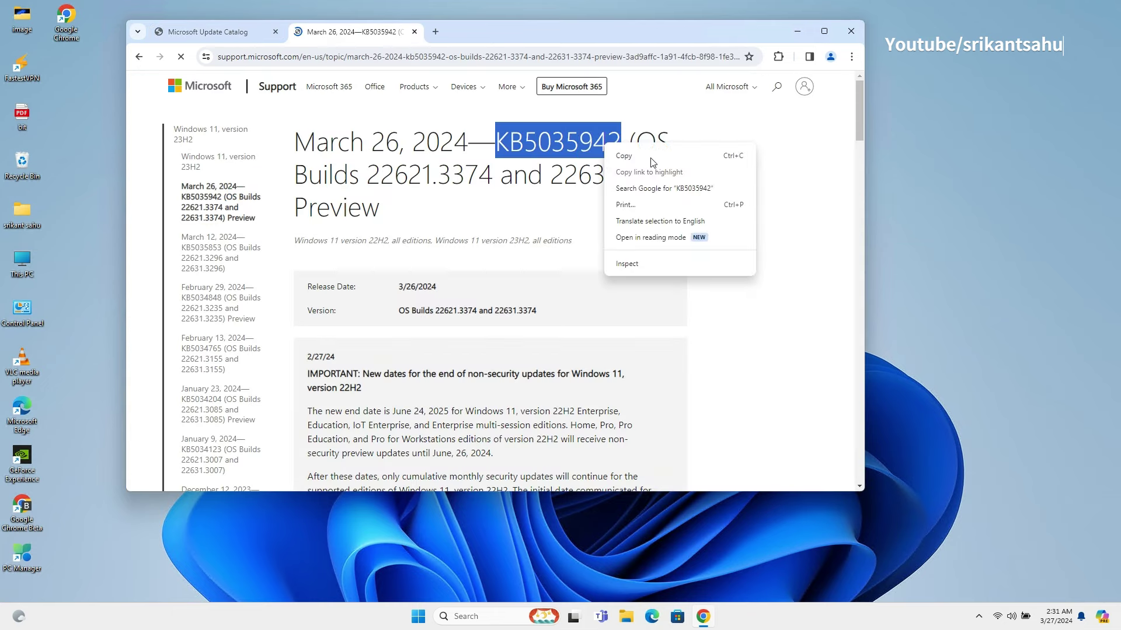
left_click(236, 32)
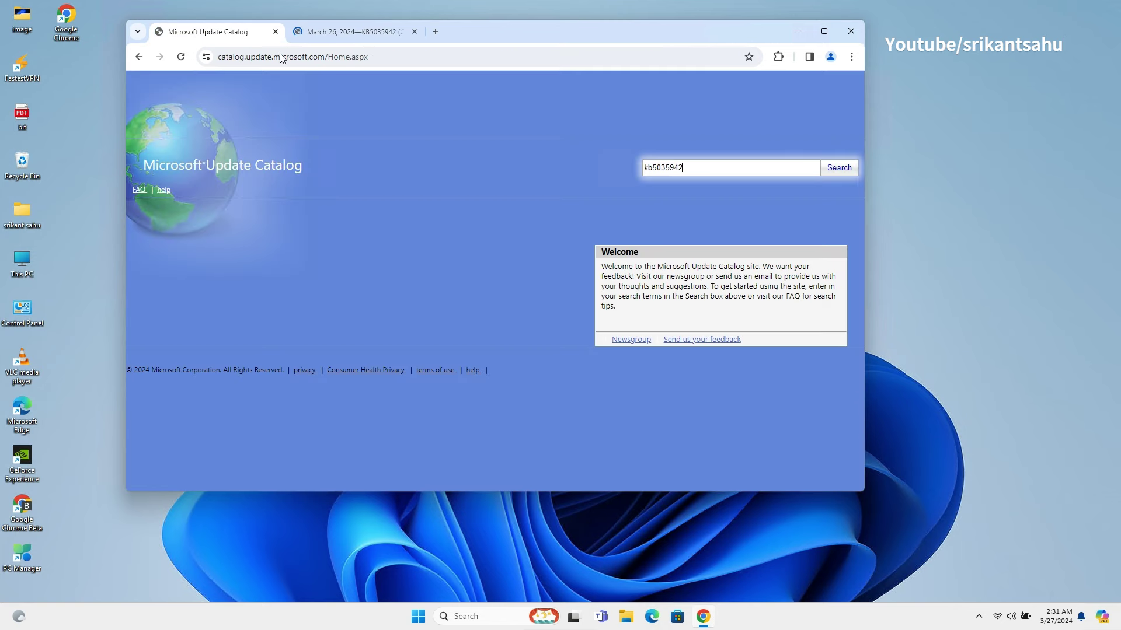
left_click(832, 168)
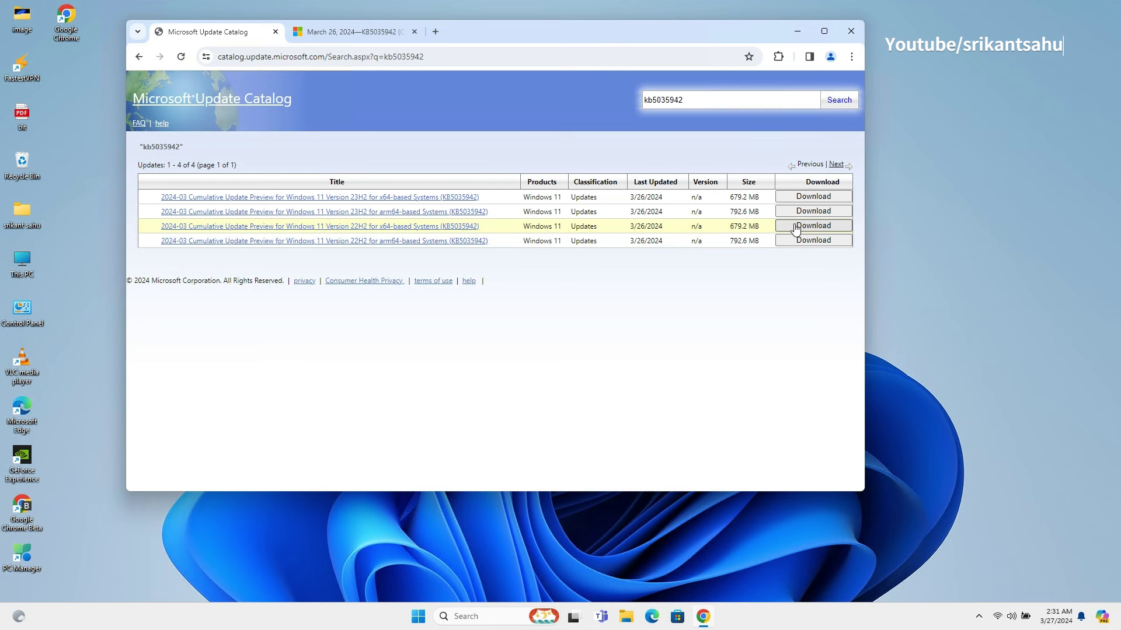
- Download the Windows 11 22H2 x64 KB5035942 .msu package and check its download progress
left_click(795, 229)
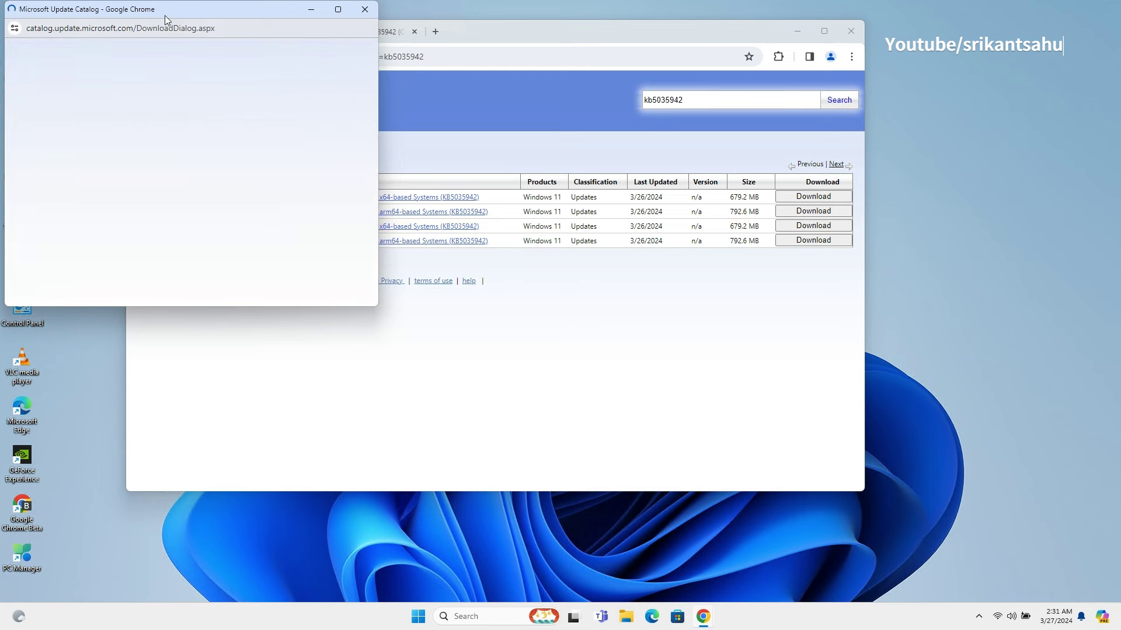
left_click_drag(164, 15, 482, 144)
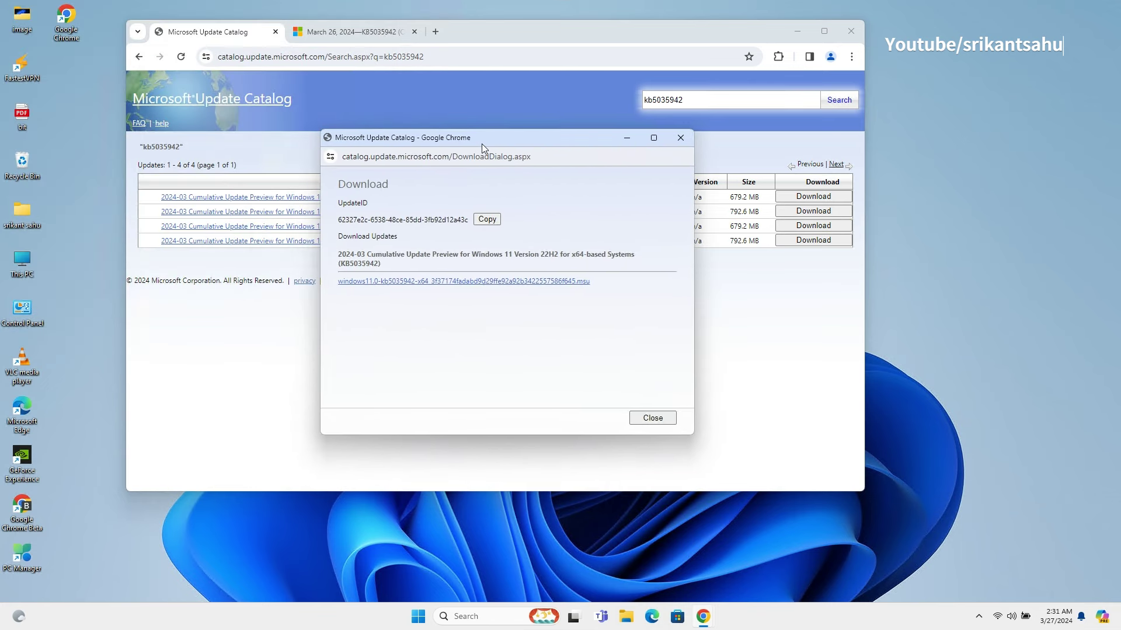
left_click(485, 282)
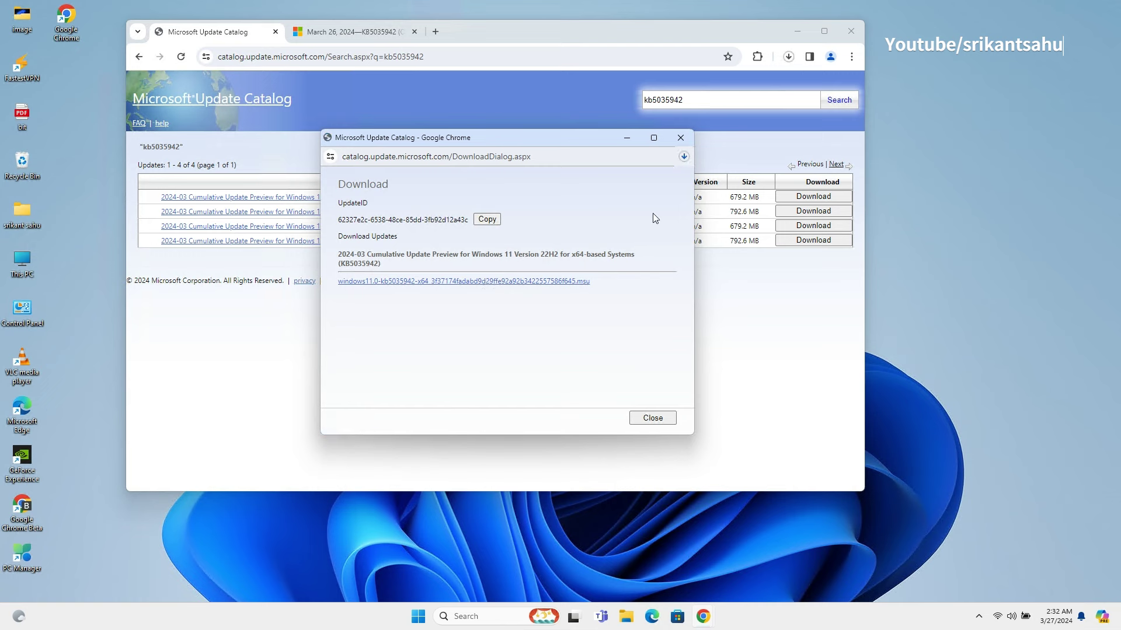
left_click(684, 157)
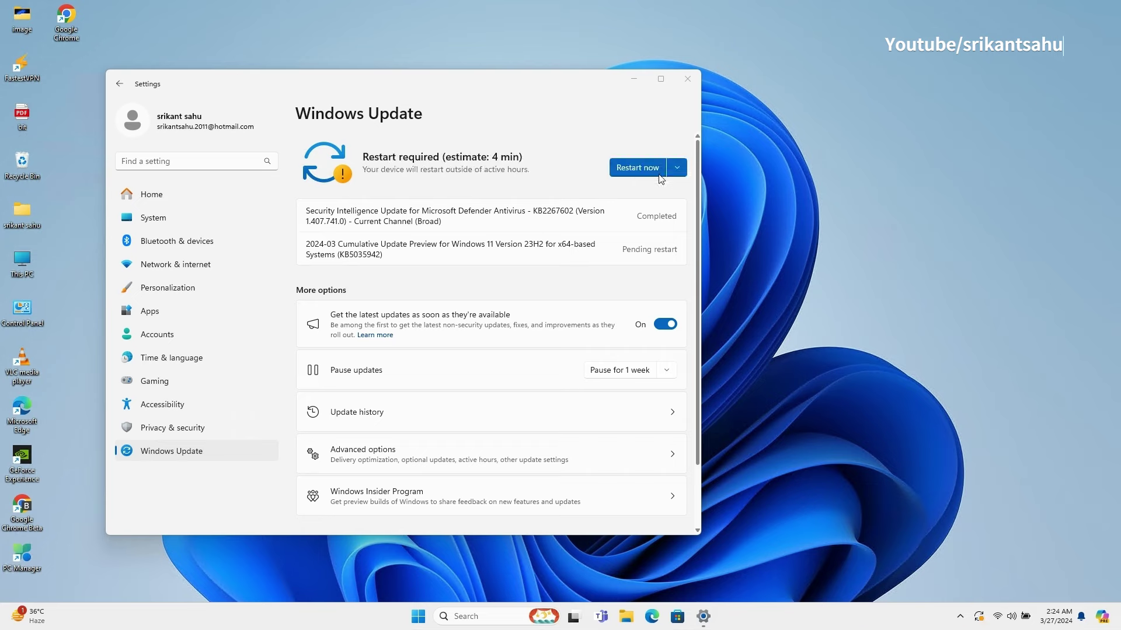
- Restart now to finish installing the KB5035942 update
left_click(647, 169)
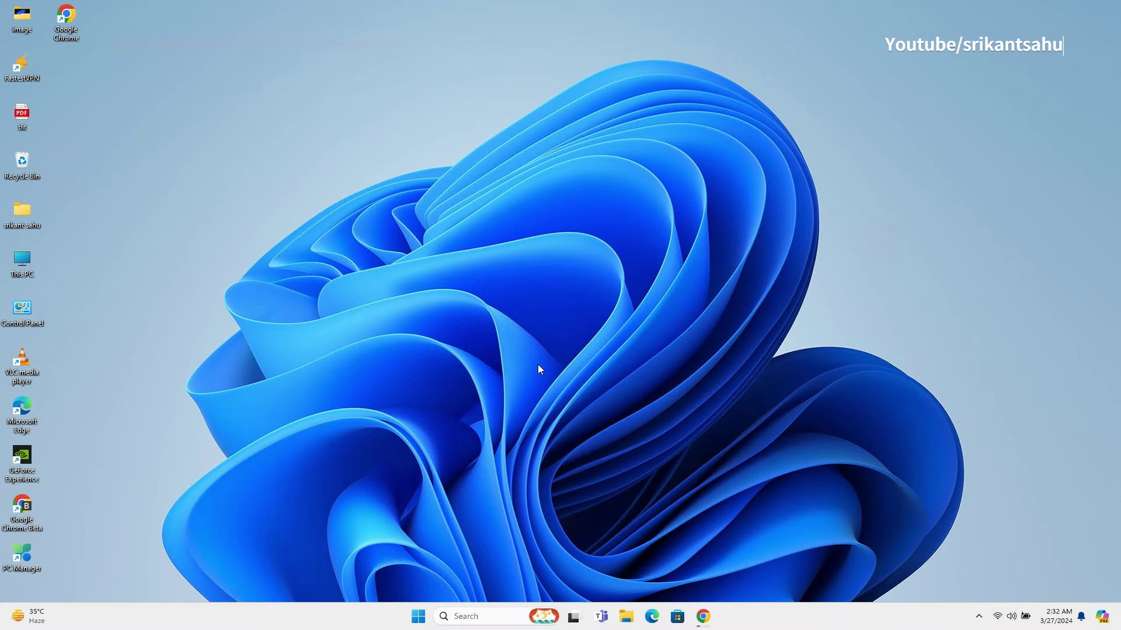
left_click(480, 622)
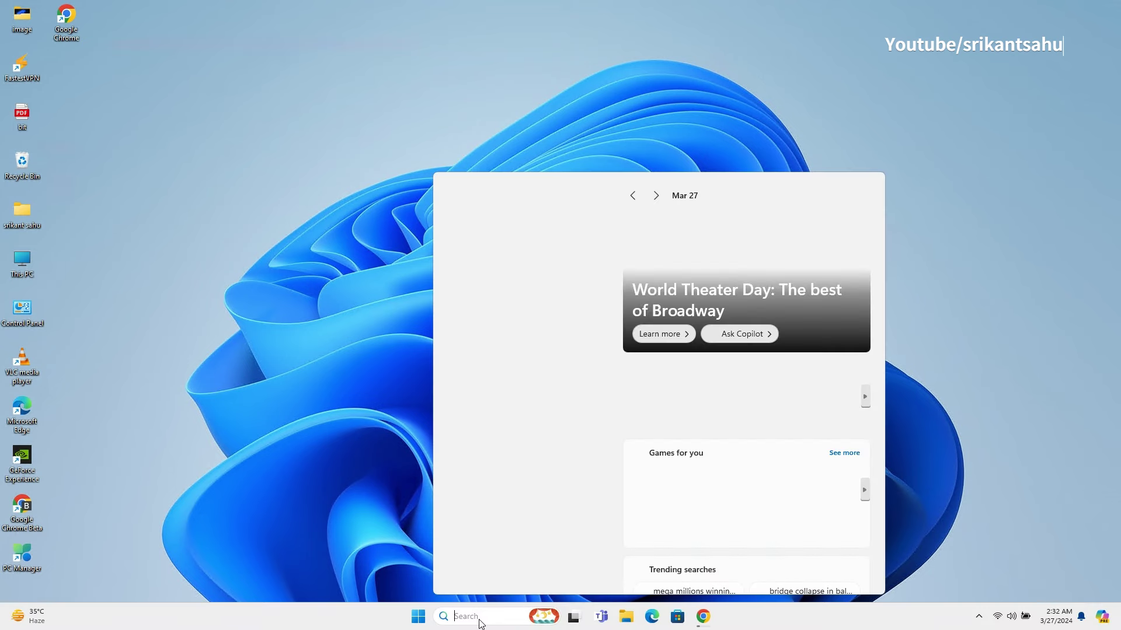
type("winver")
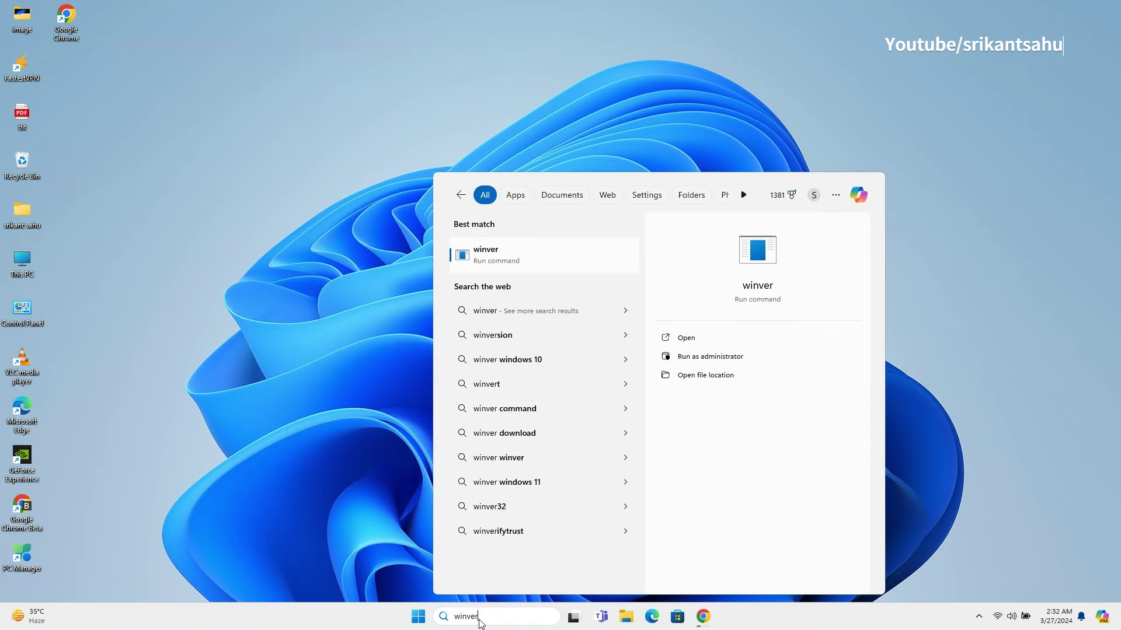
left_click(523, 255)
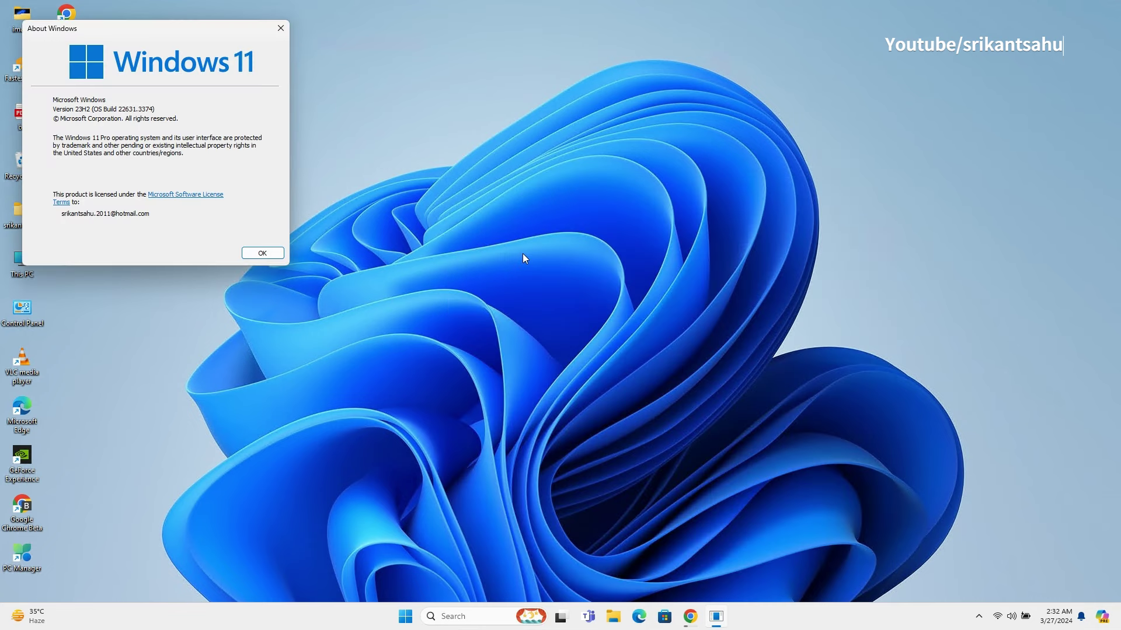
left_click_drag(166, 27, 680, 155)
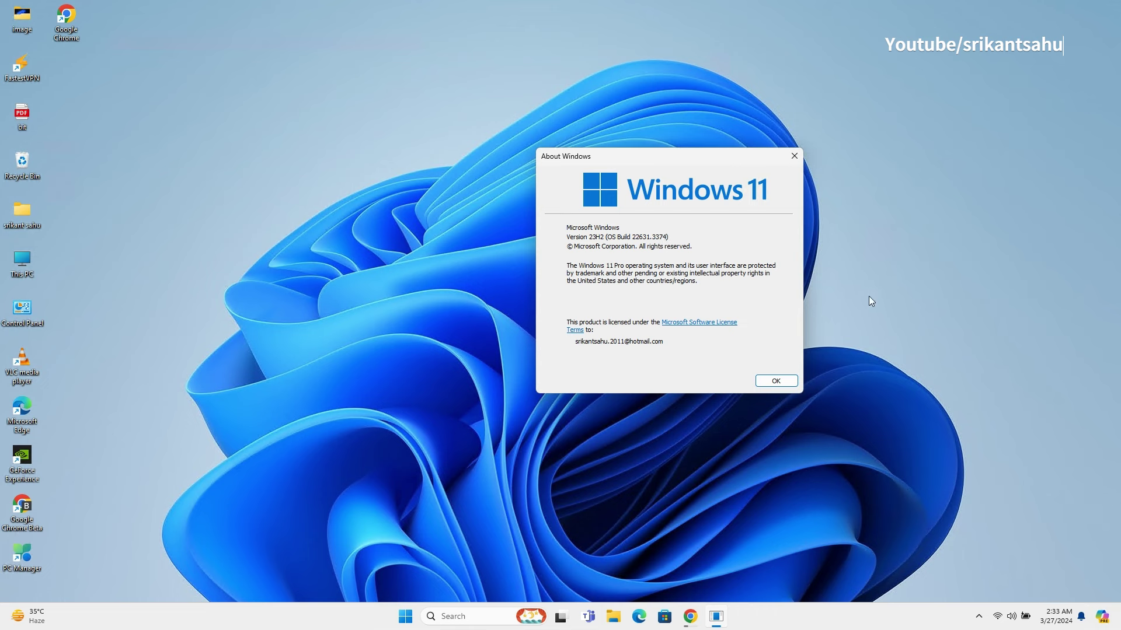
left_click(775, 382)
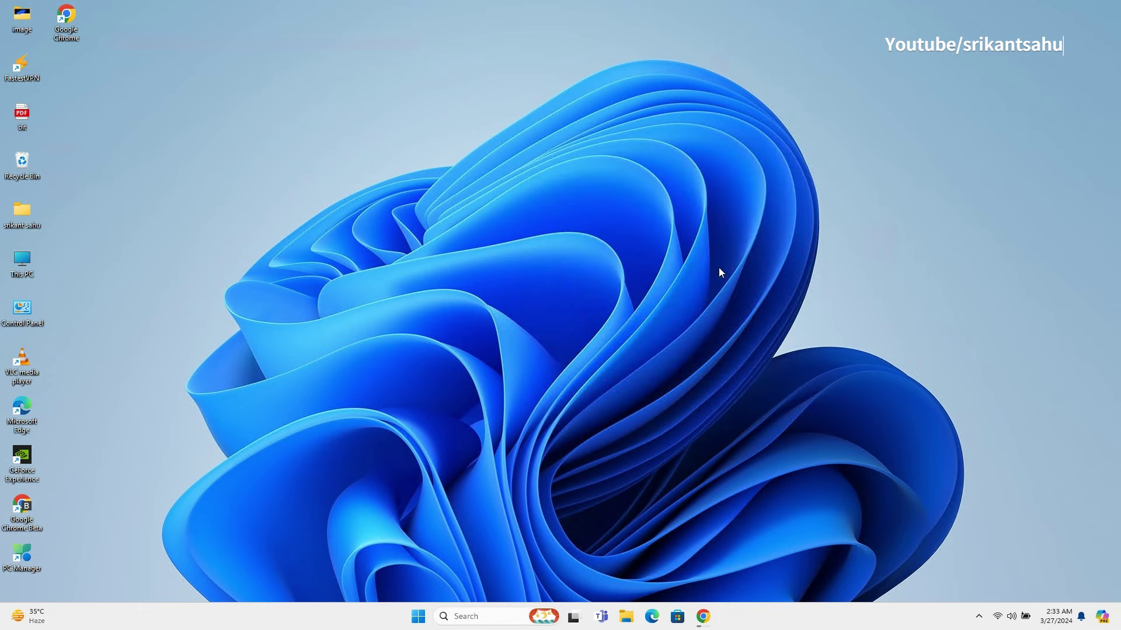
- Bring back the maximised KB5035942 support page and expand its Copilot in Windows (in preview) highlight
left_click(704, 620)
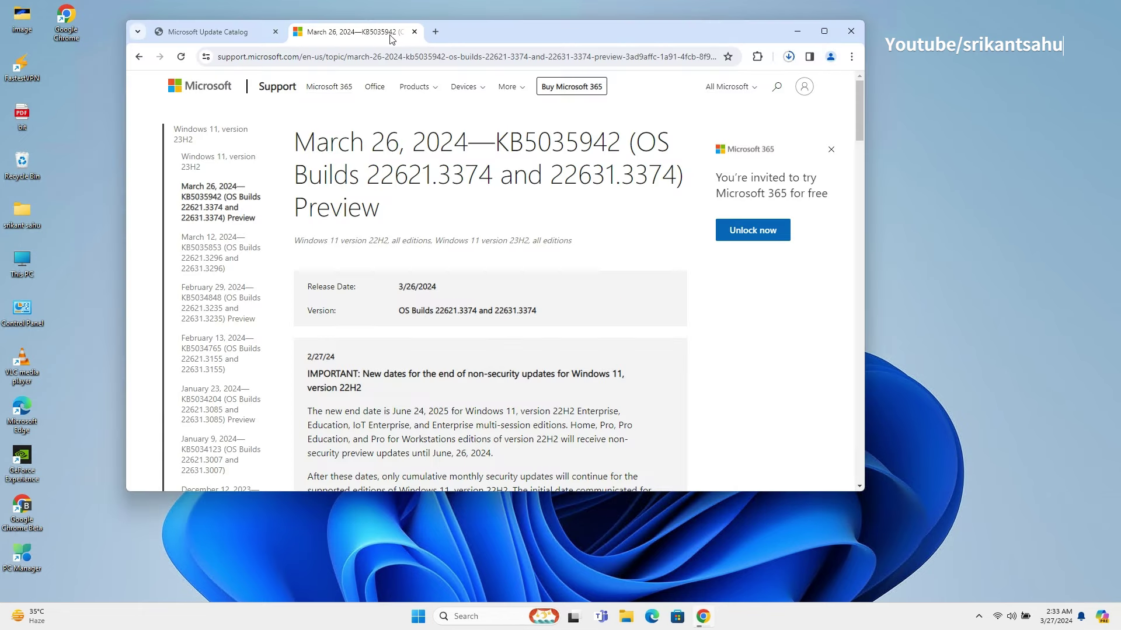
left_click(824, 31)
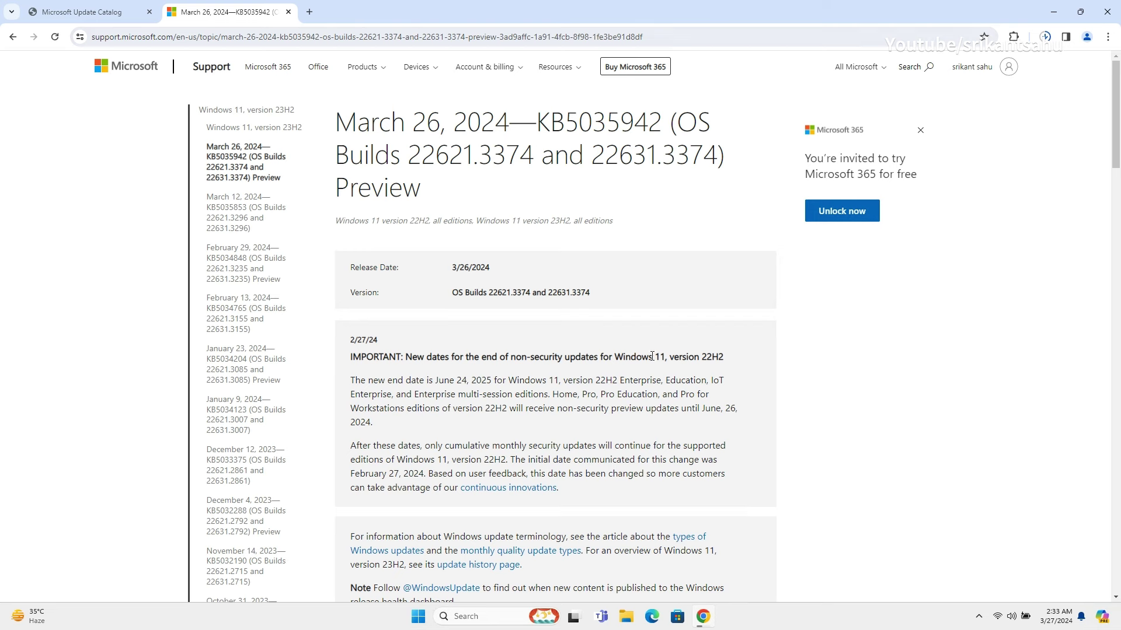
scroll(633, 351, "down", 4)
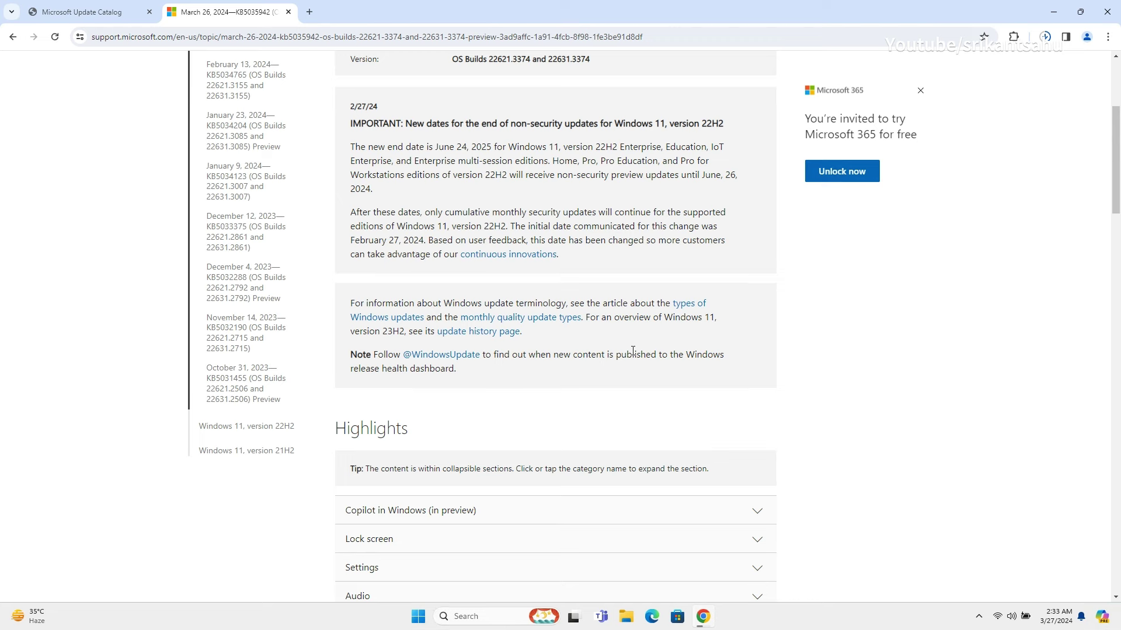
scroll(628, 356, "down", 3)
left_click(761, 337)
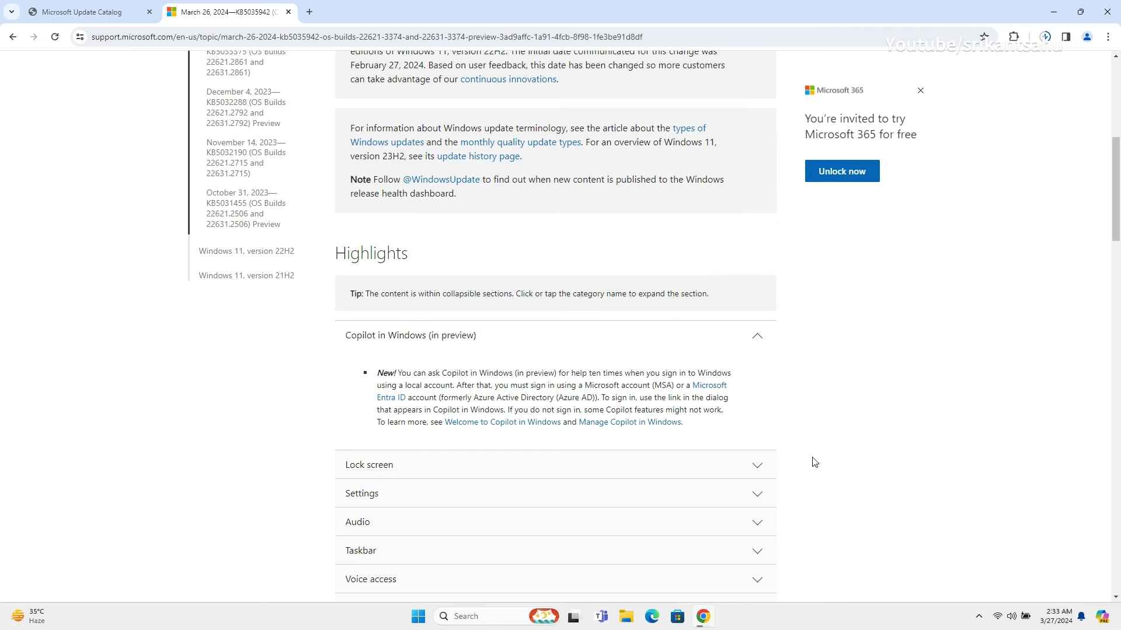
- Open Copilot in Windows and have it turn on dark mode, confirming with Yes
left_click(1101, 617)
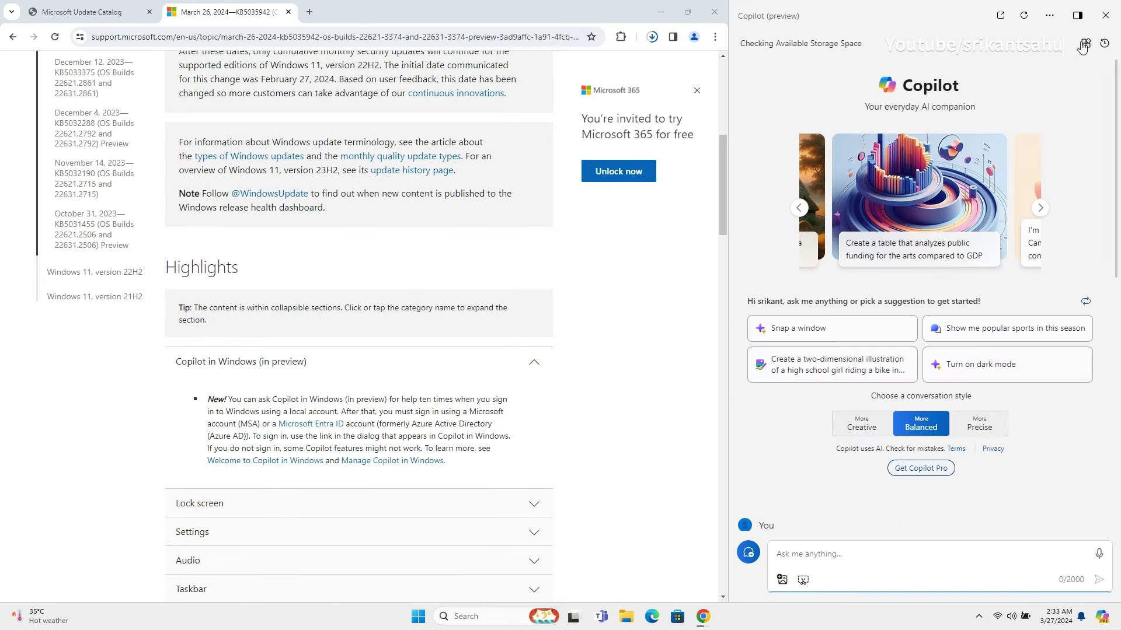
left_click(1085, 47)
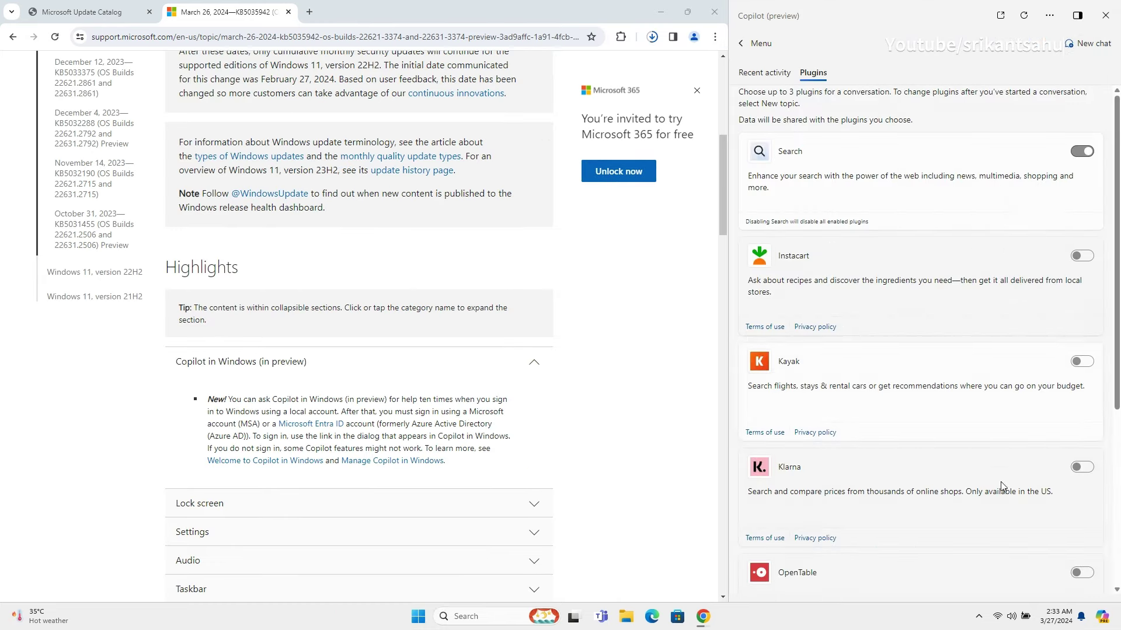
left_click(742, 43)
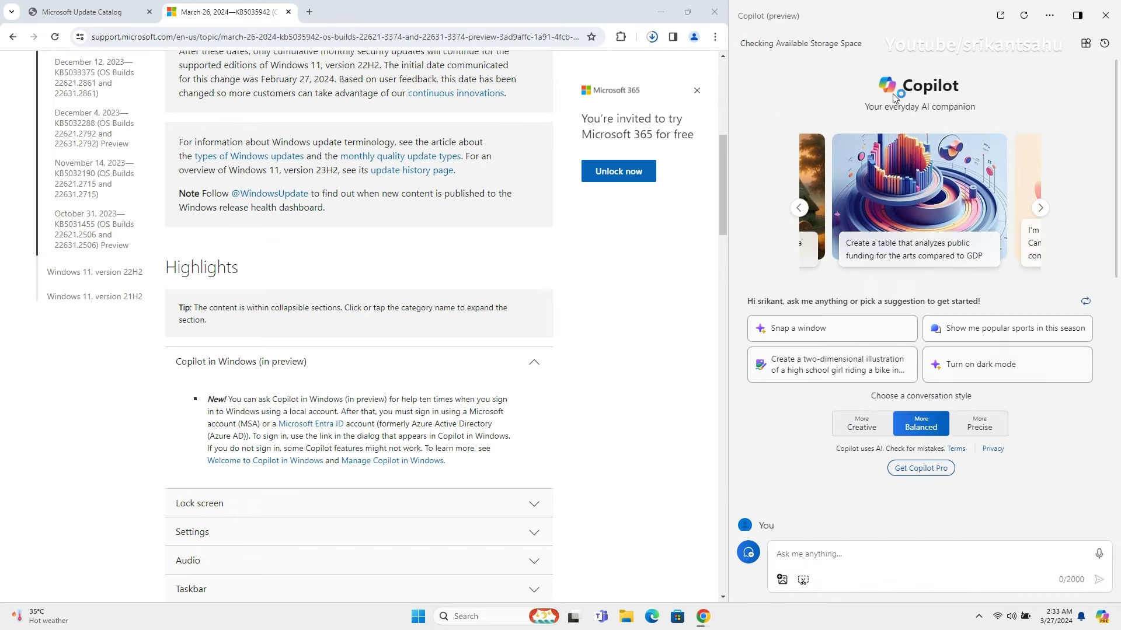
left_click(946, 558)
type("tunn on dark ")
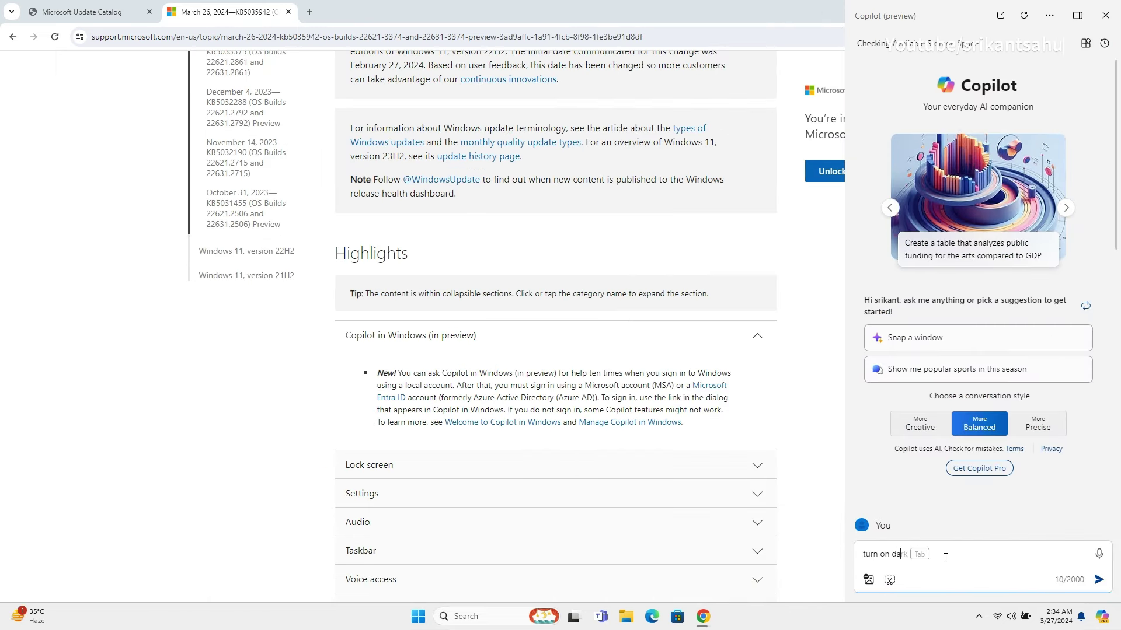
type("mode")
key("Return")
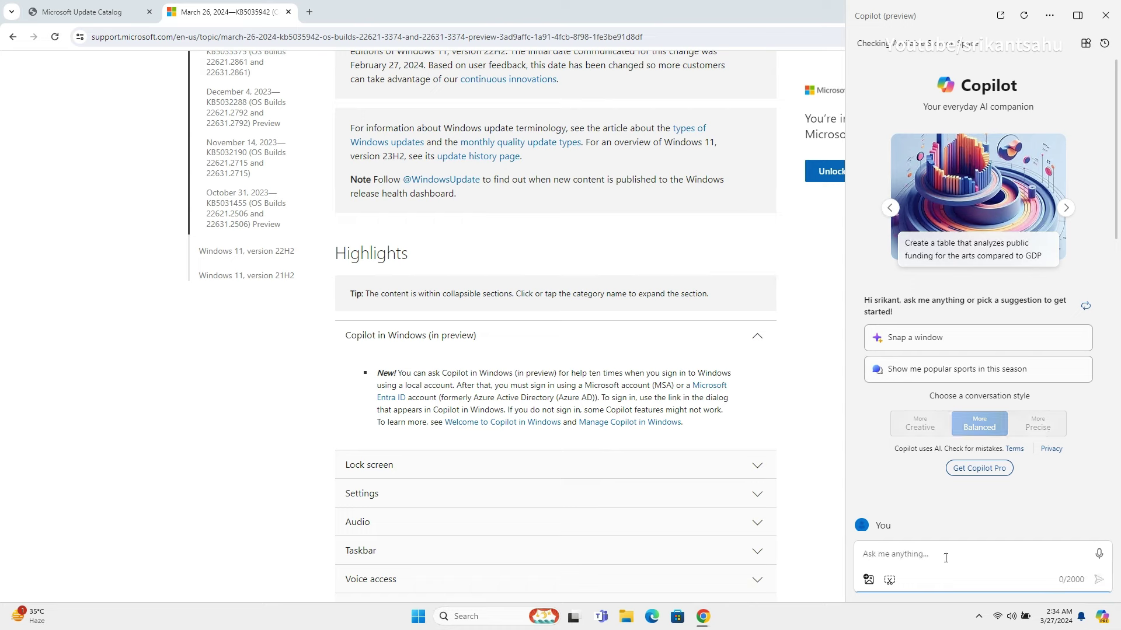
left_click(930, 423)
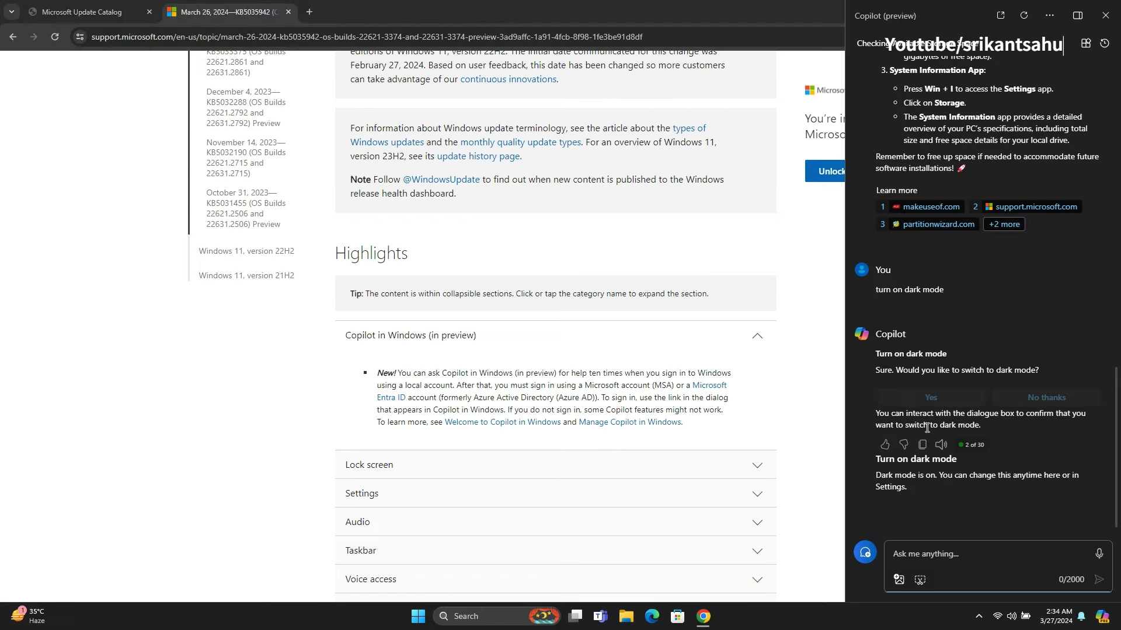
- Have Copilot turn on light mode, then dock it side by side and widen its pane
left_click(941, 550)
type("turn on light mode")
key("Return")
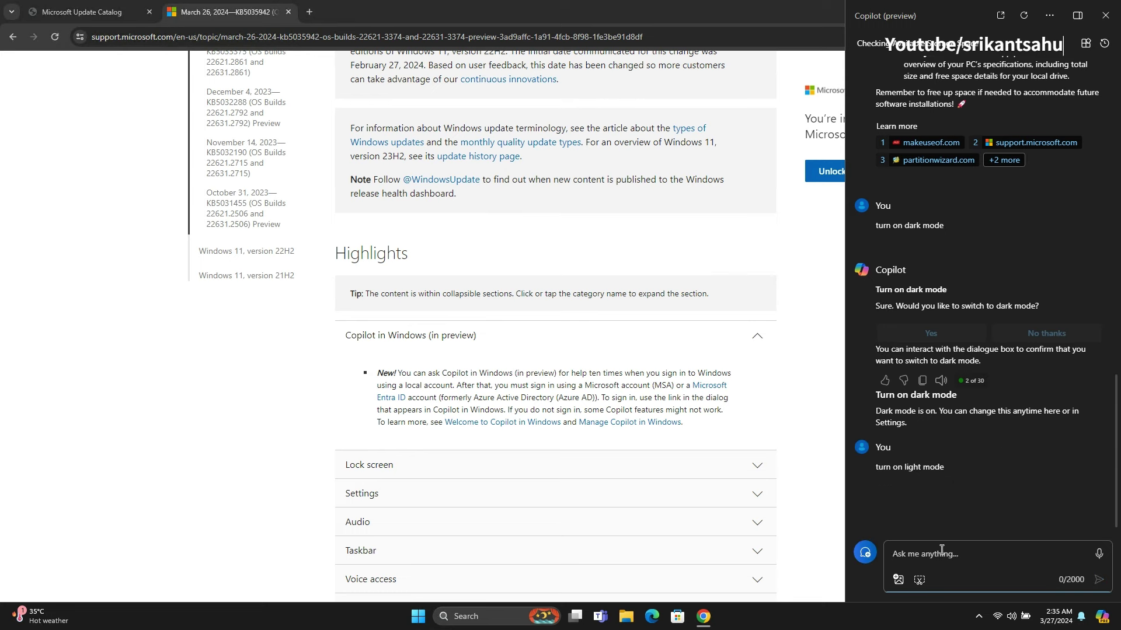
left_click(952, 488)
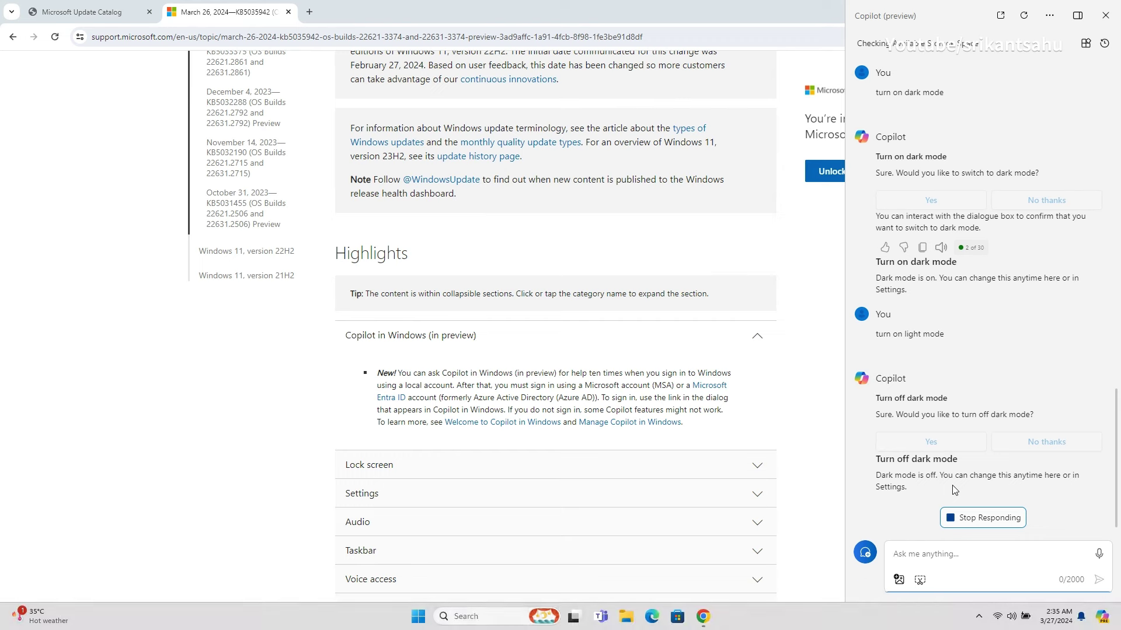
left_click(1077, 16)
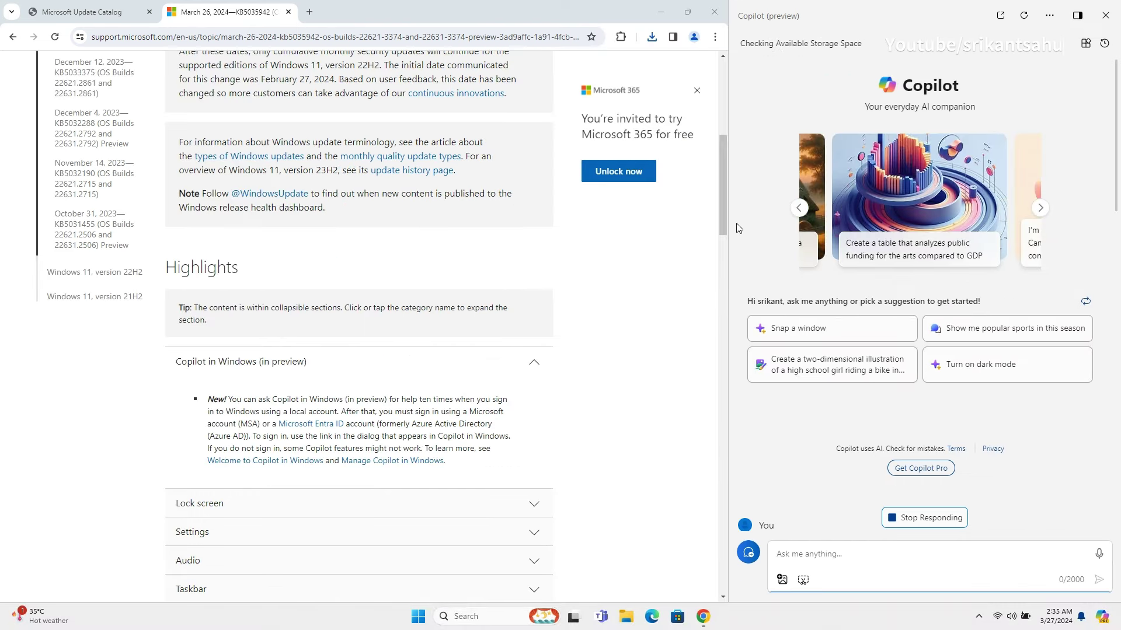
left_click_drag(727, 274, 839, 285)
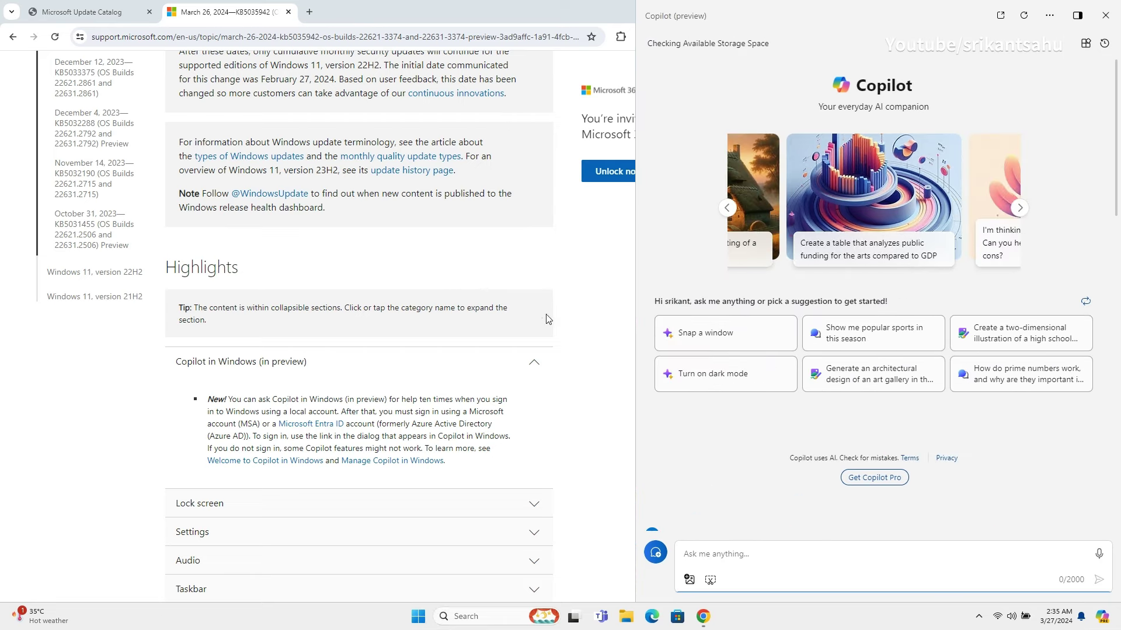
- Close Copilot, collapse the Copilot notes and expand the Lock screen notes in the article
left_click(545, 316)
left_click(760, 339)
left_click(759, 364)
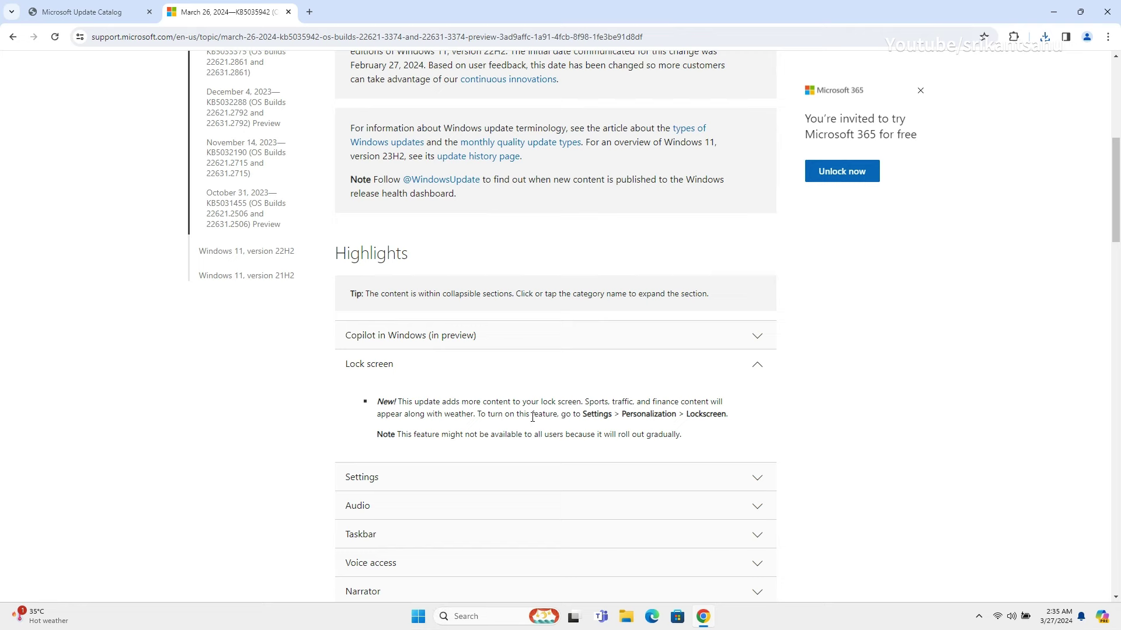
- In Settings, go to Personalization > Lock screen and show the lock screen status choices
left_click(418, 616)
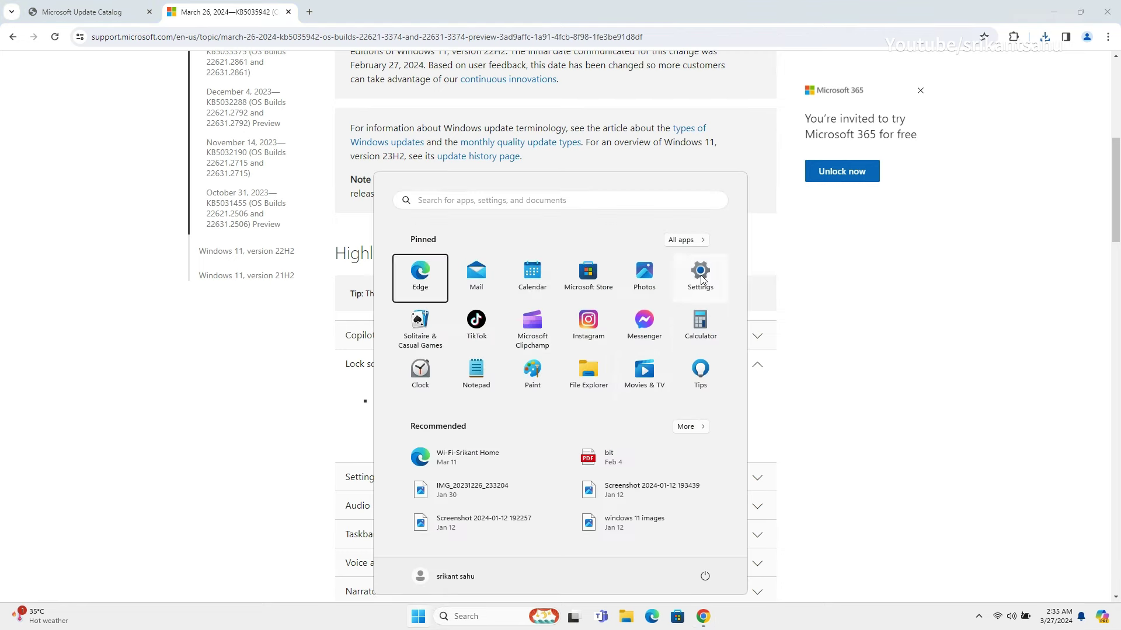
left_click(703, 281)
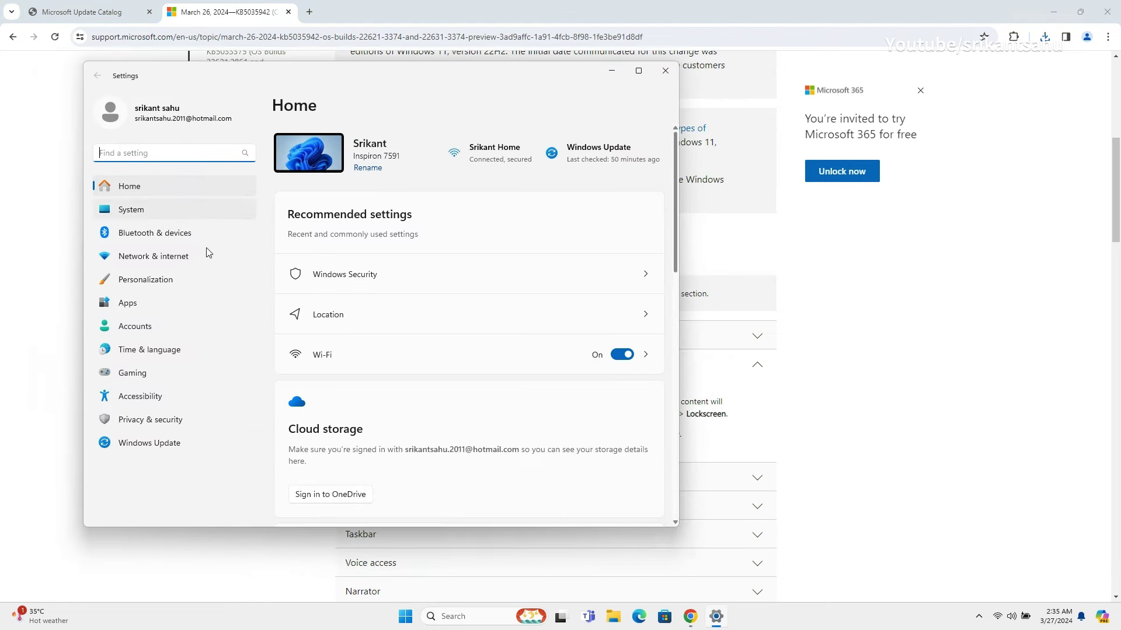
left_click(140, 281)
scroll(576, 354, "down", 5)
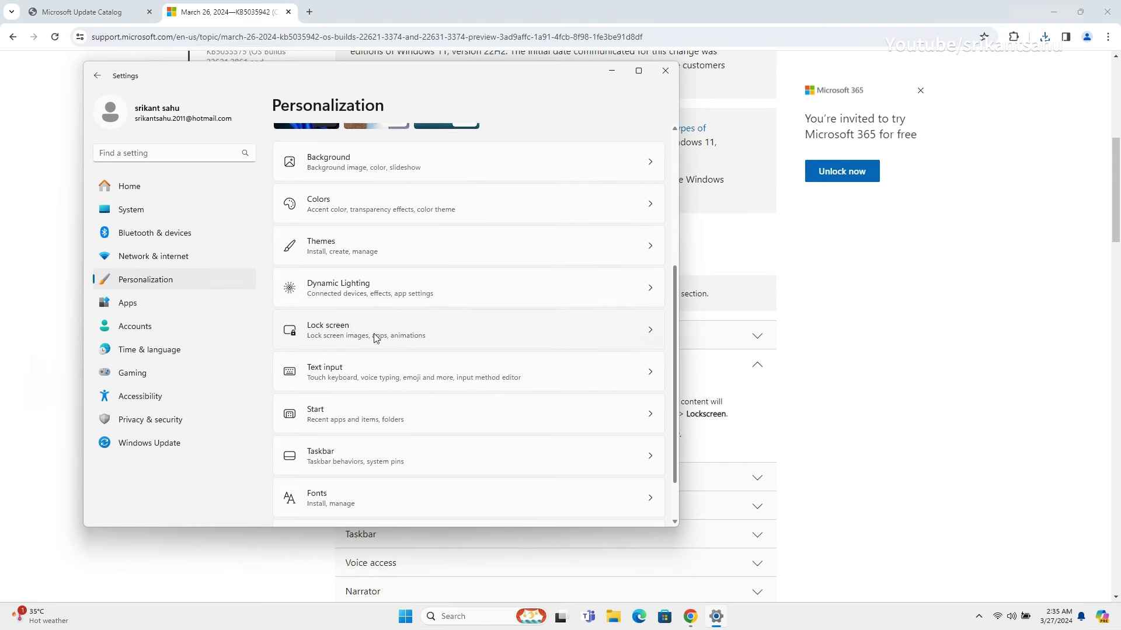
left_click(651, 336)
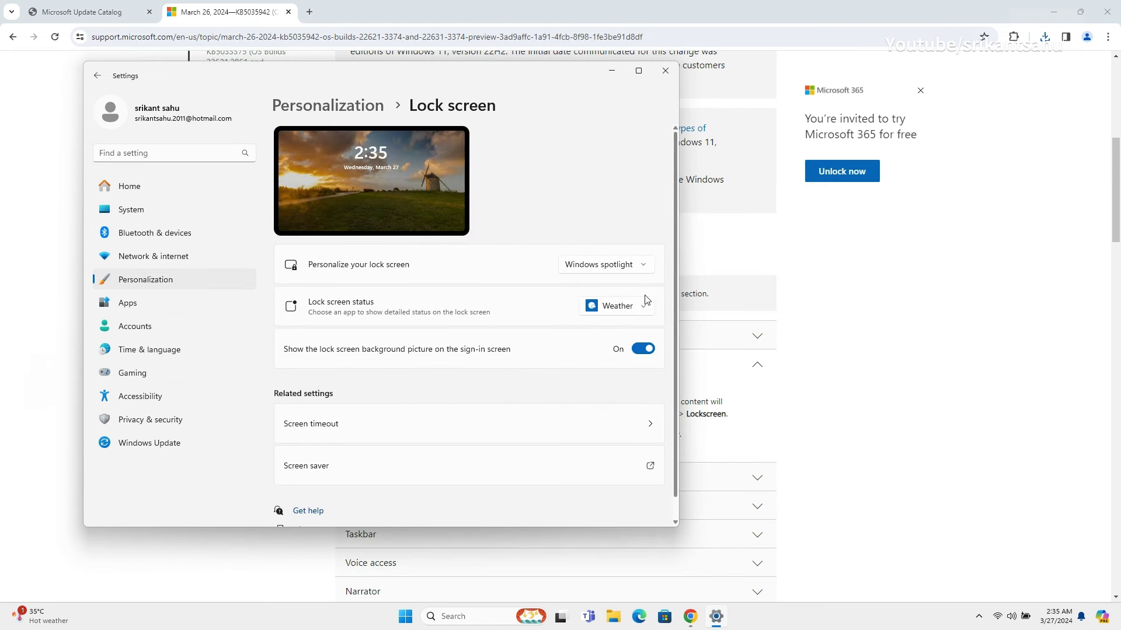
left_click(646, 311)
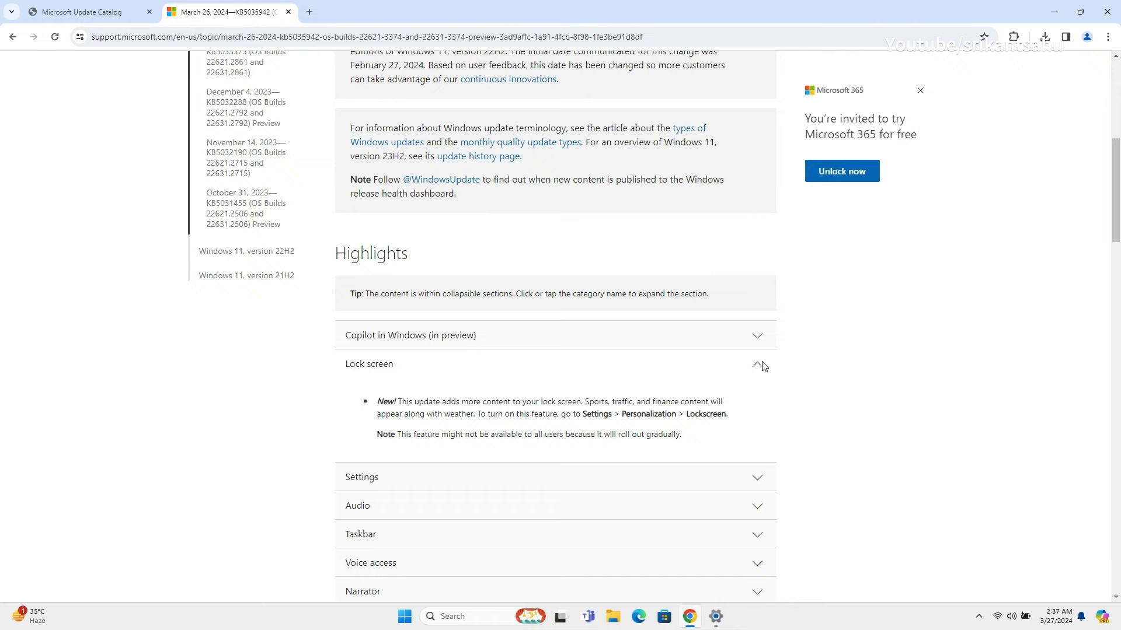
- Collapse Lock screen, review Settings and Audio notes, then expand the Taskbar and Voice access notes
left_click(758, 364)
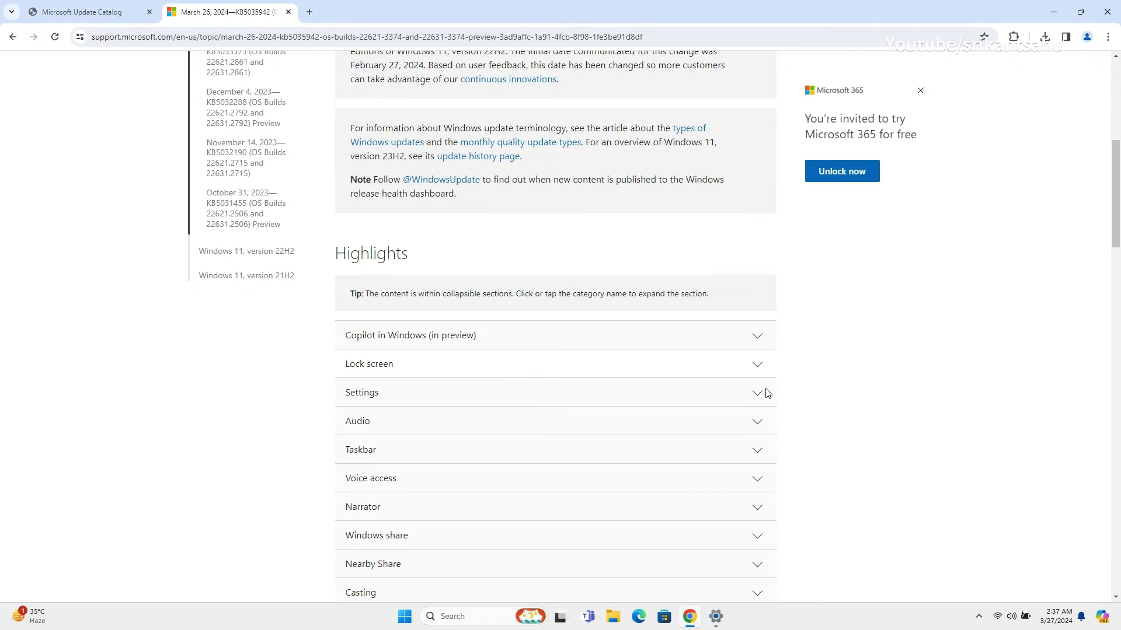
left_click(758, 394)
scroll(800, 393, "down", 2)
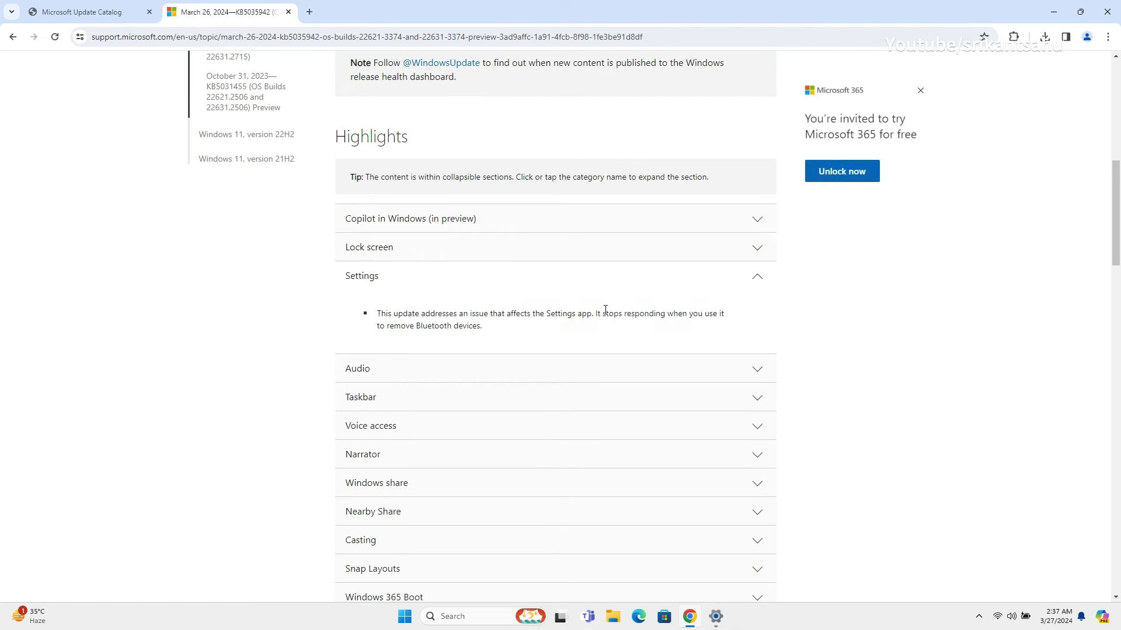
left_click(755, 278)
left_click(757, 305)
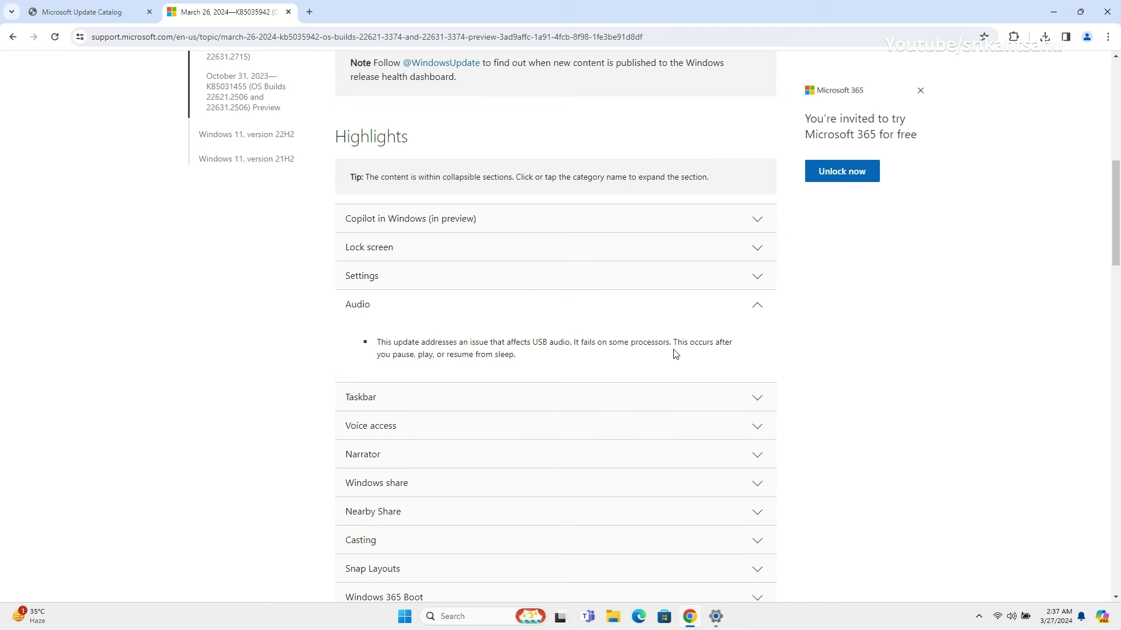
left_click(758, 305)
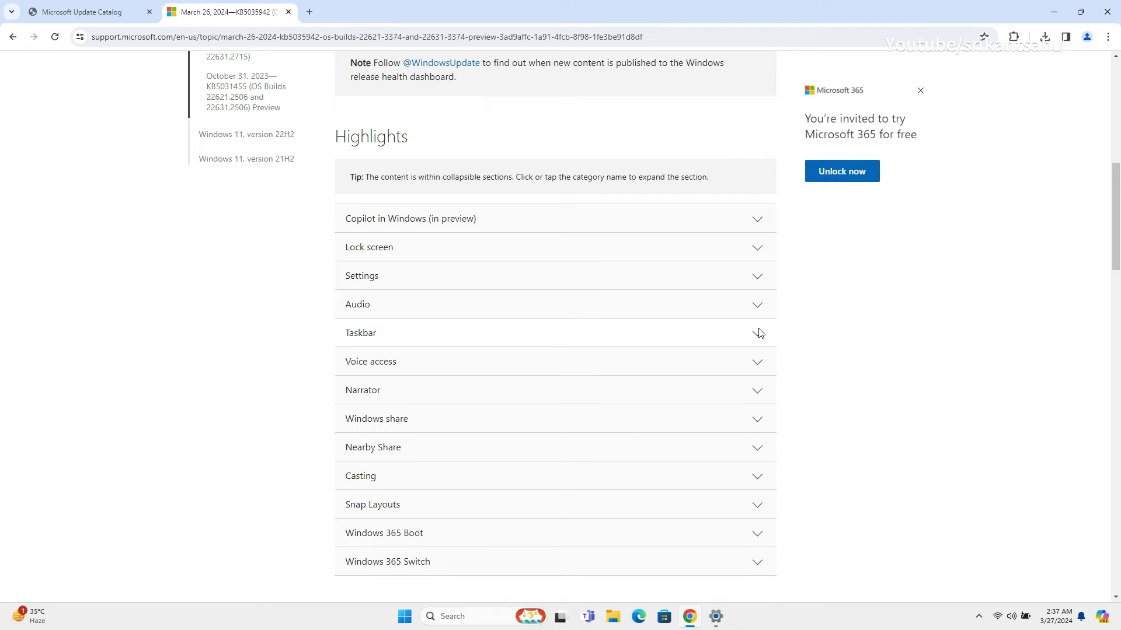
left_click(759, 333)
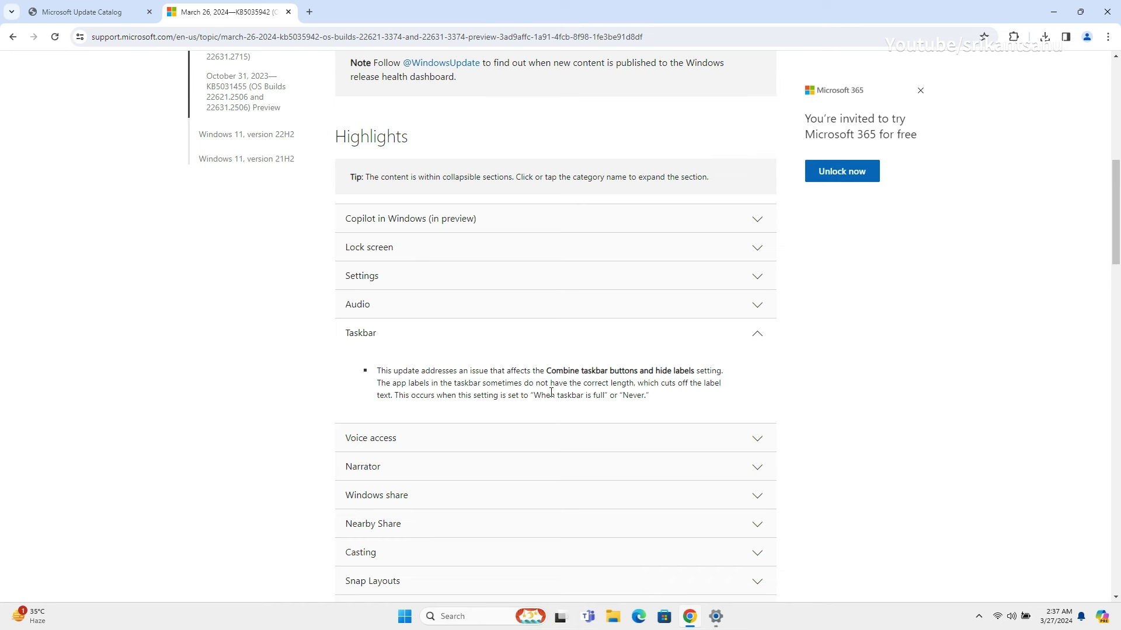
scroll(683, 407, "down", 1)
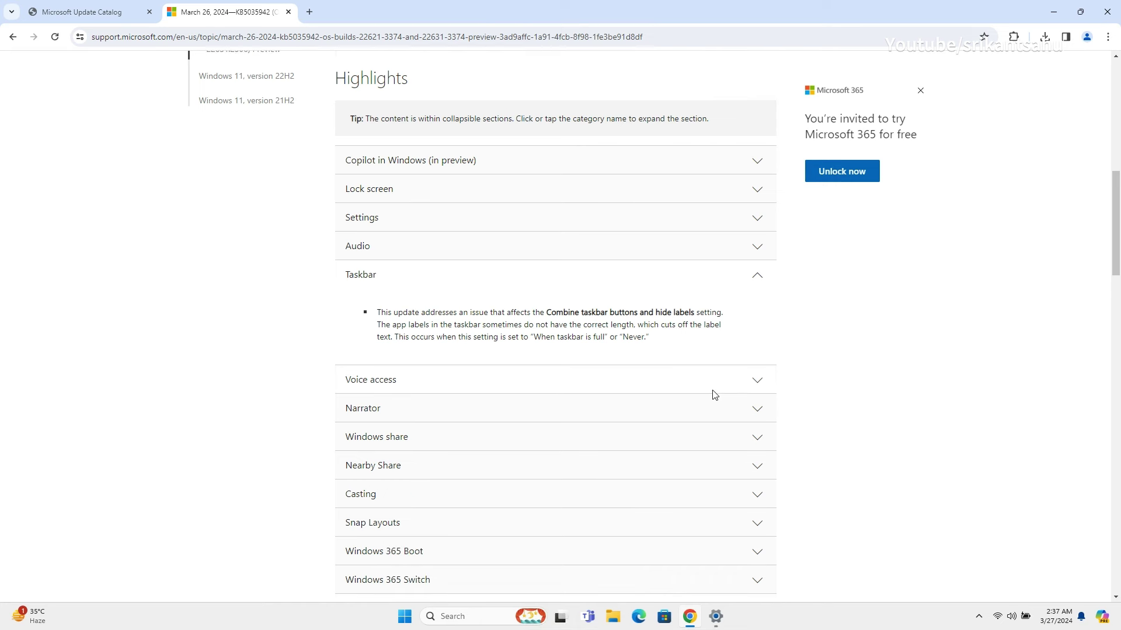
left_click(754, 380)
- Expand the Narrator notes and highlight the WIN+CTRL+N shortcut in step 1
scroll(756, 382, "down", 3)
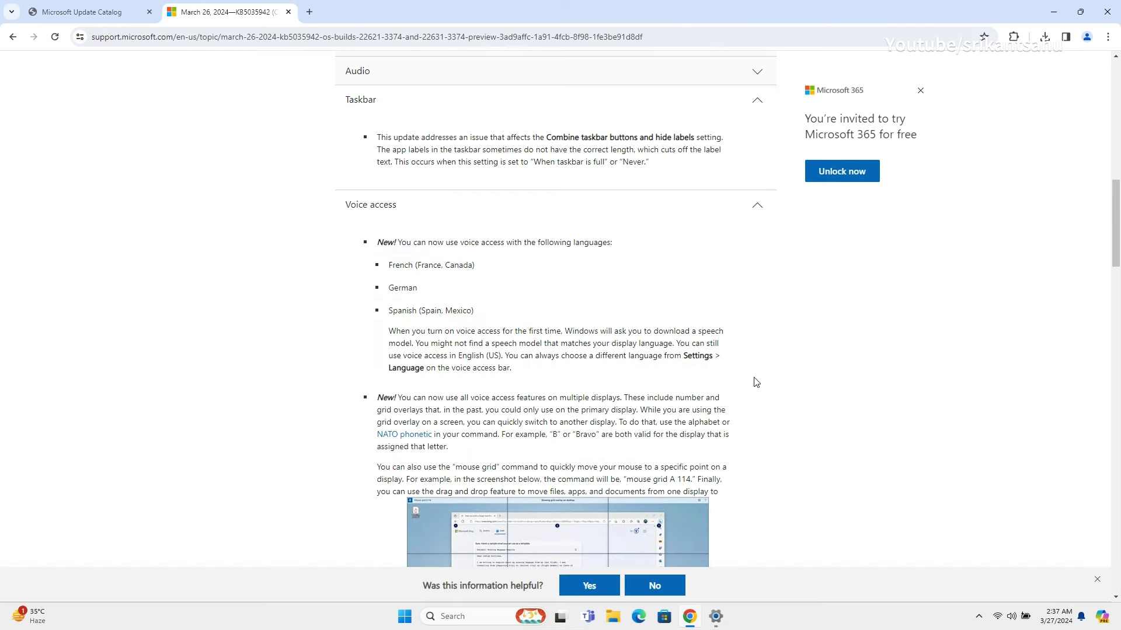
scroll(756, 382, "down", 1)
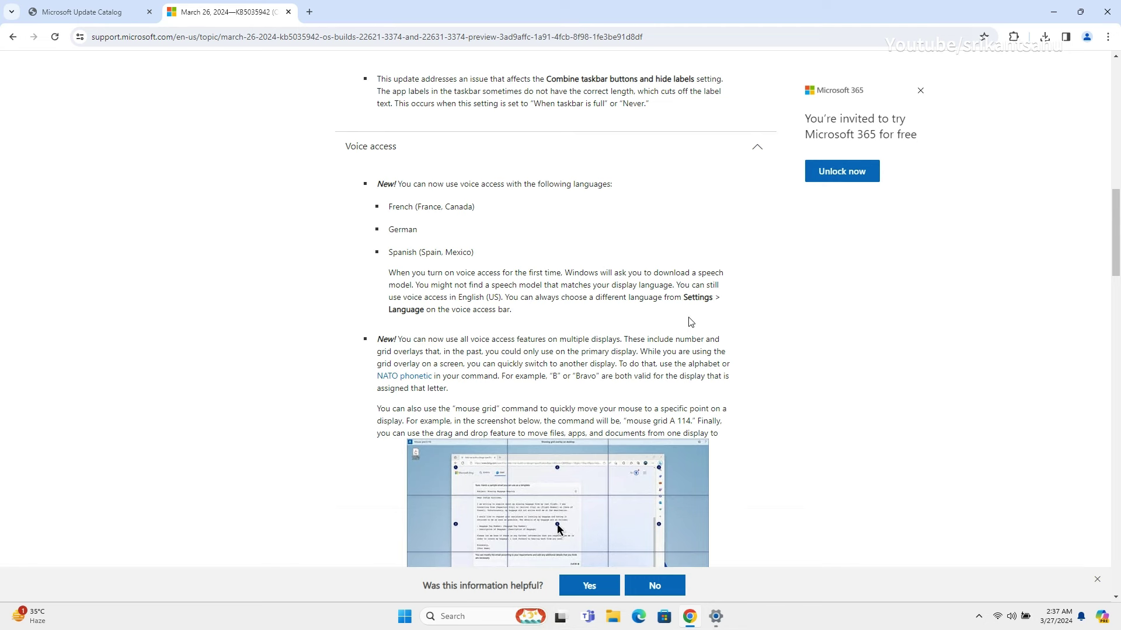
scroll(691, 322, "down", 1)
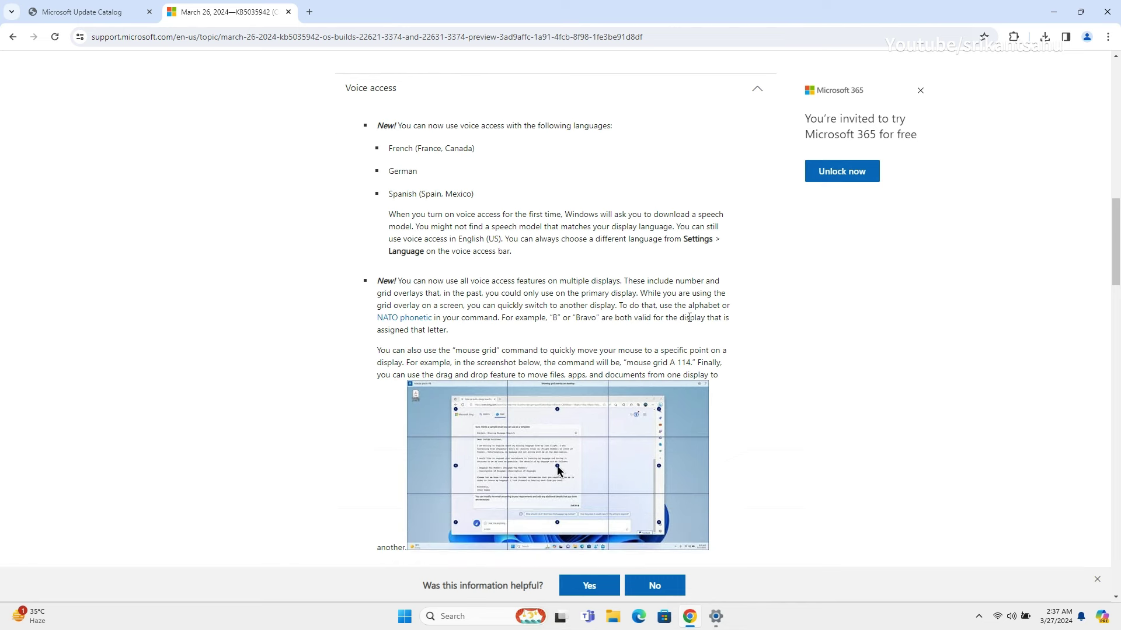
scroll(689, 318, "down", 1)
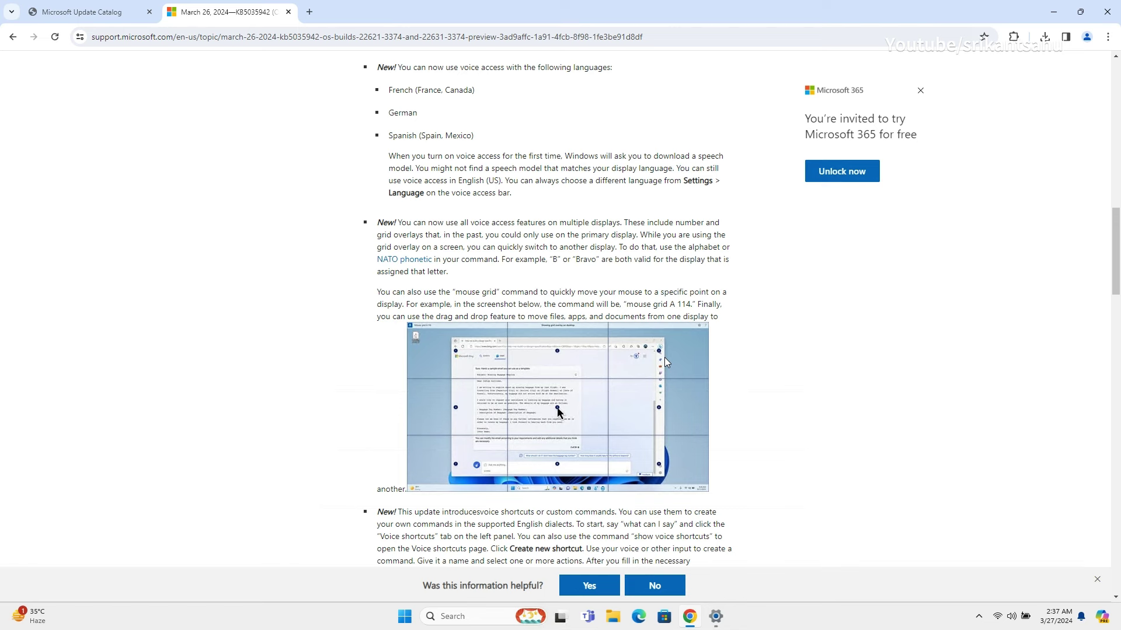
scroll(665, 362, "down", 2)
scroll(666, 362, "down", 1)
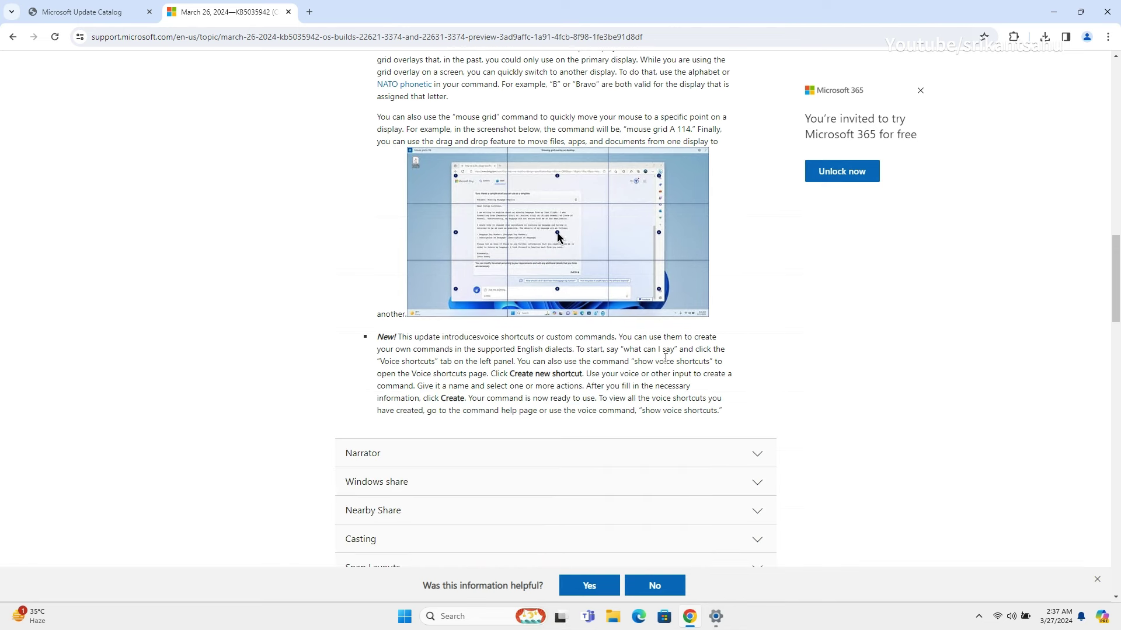
left_click(758, 454)
scroll(759, 383, "down", 3)
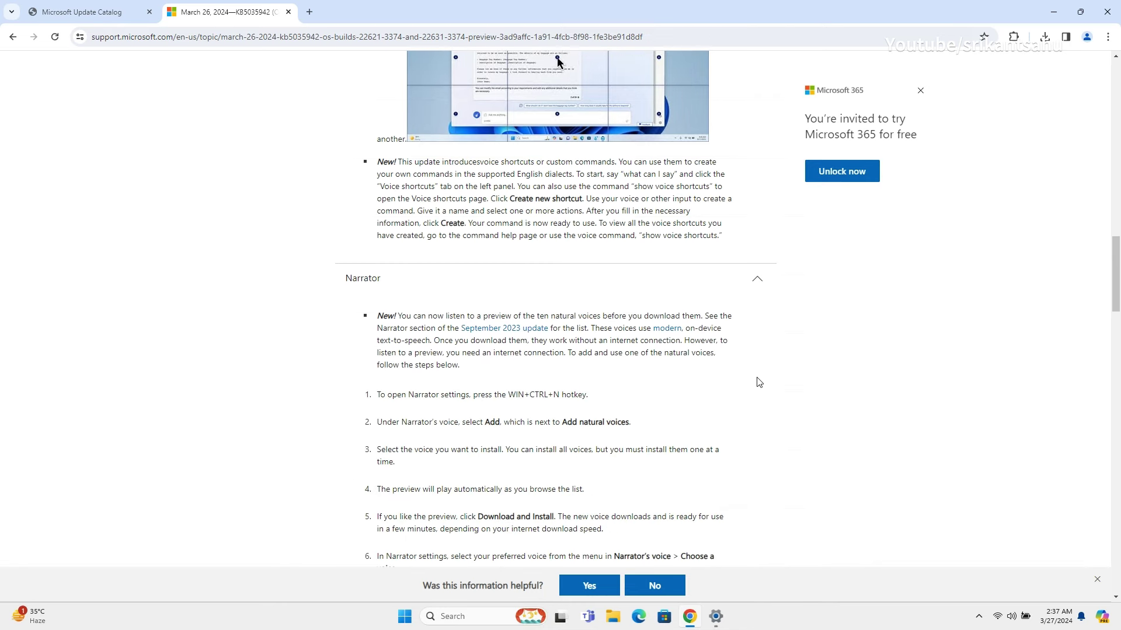
scroll(680, 382, "down", 2)
scroll(687, 344, "down", 2)
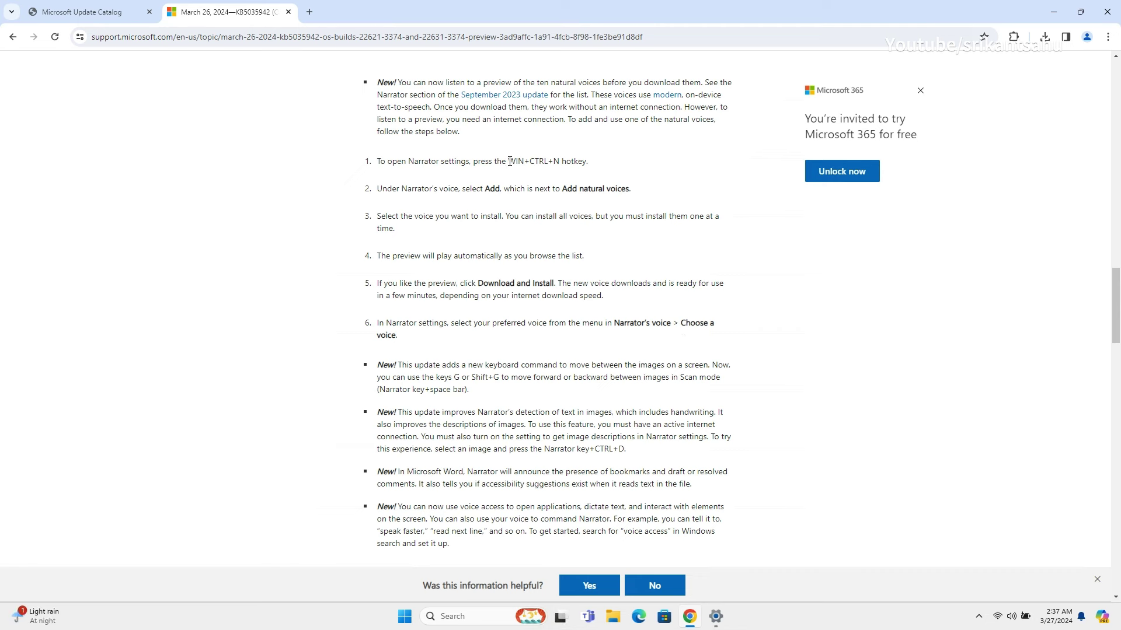
left_click_drag(508, 161, 559, 161)
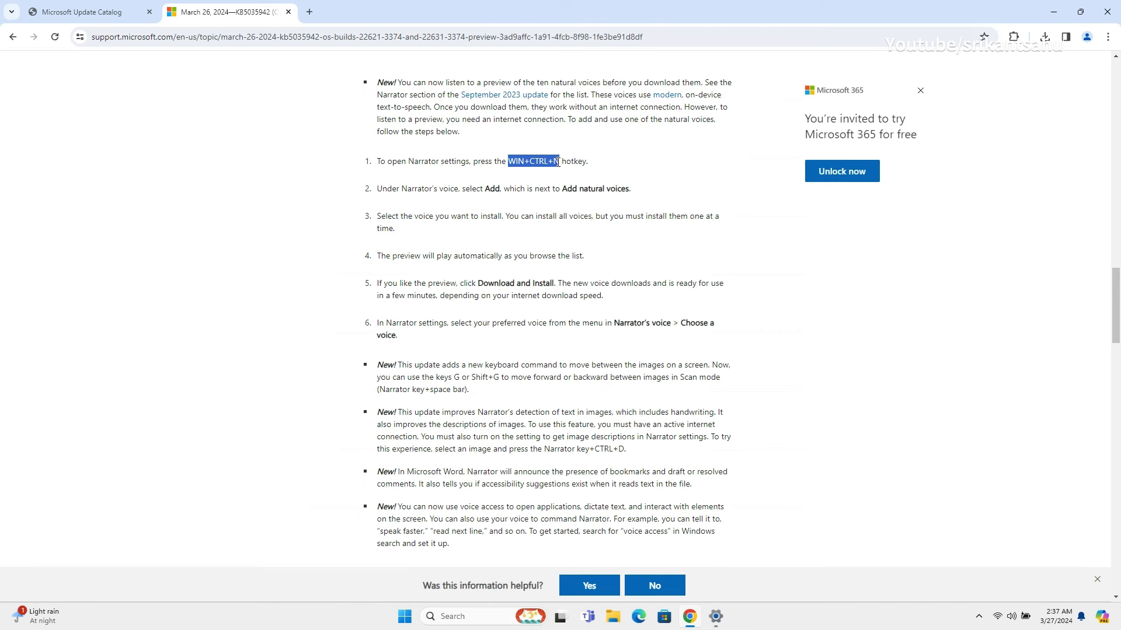
left_click(795, 350)
- Turn Narrator on via Win+Ctrl+N, skip the natural voices, and return to the article
key("super+ctrl+n")
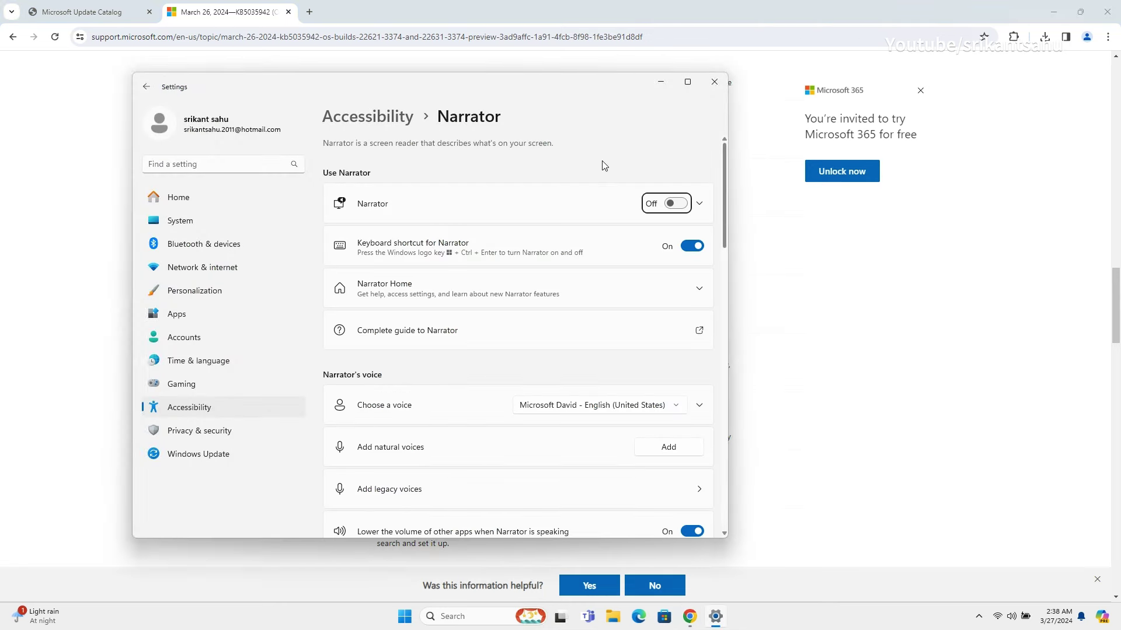
left_click(674, 205)
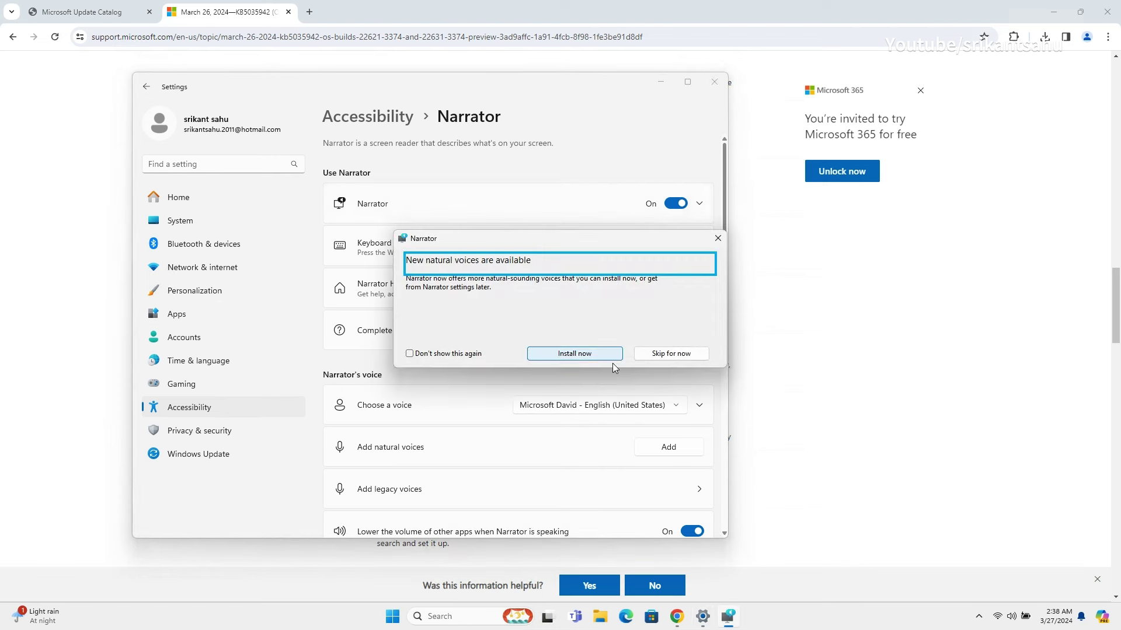
left_click(671, 358)
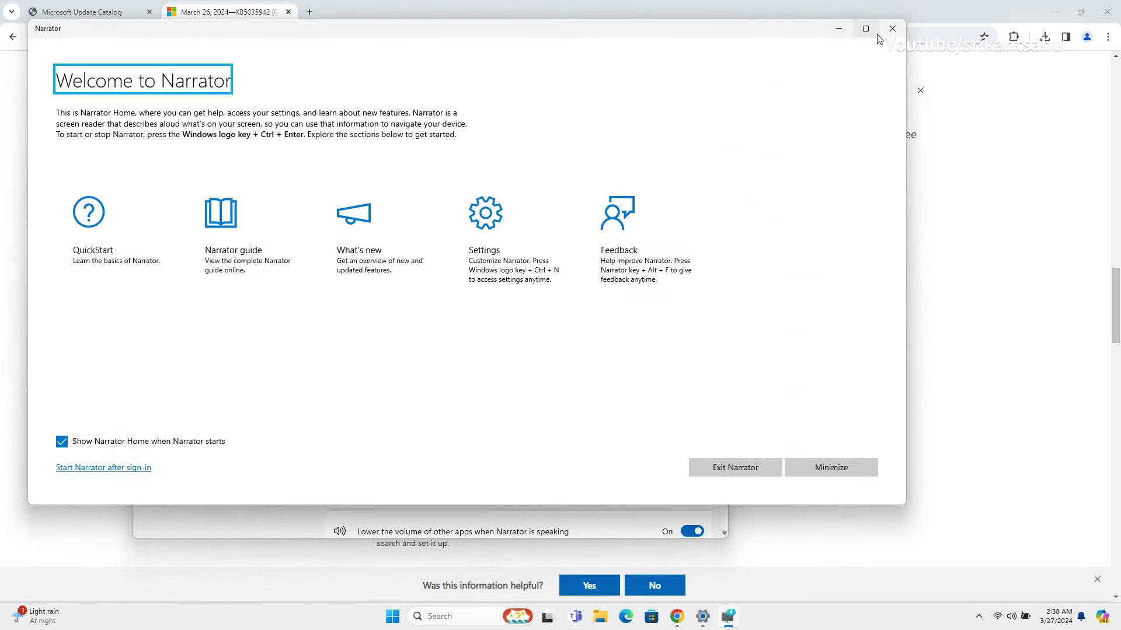
left_click(795, 468)
left_click(759, 415)
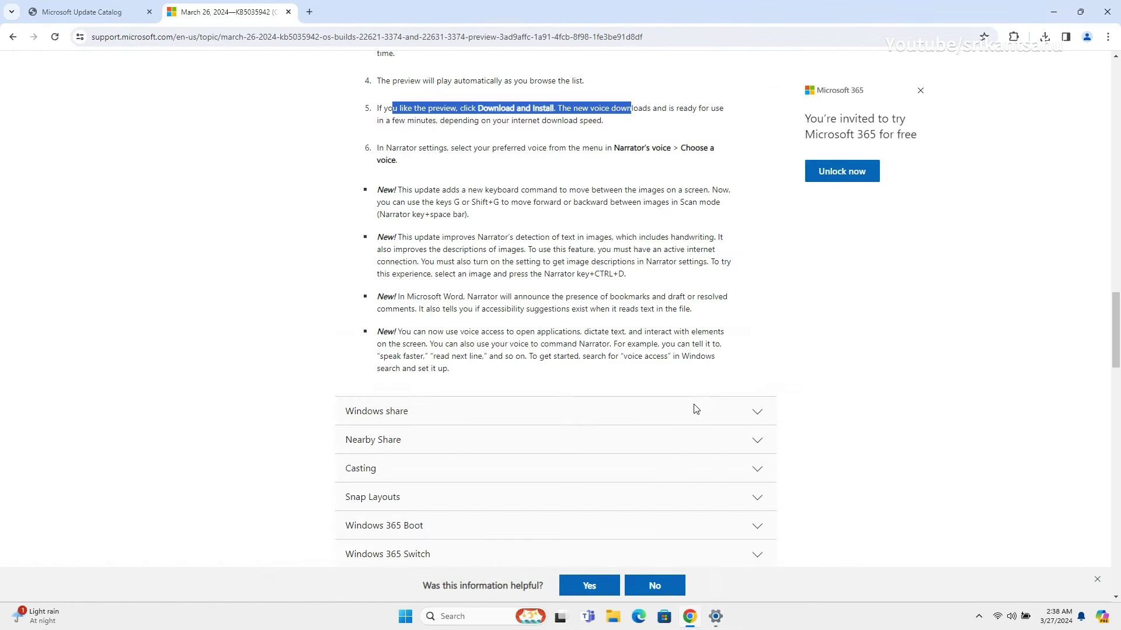
- Expand the Nearby Share and Snap Layouts highlights further down the KB5035942 article
scroll(783, 405, "down", 4)
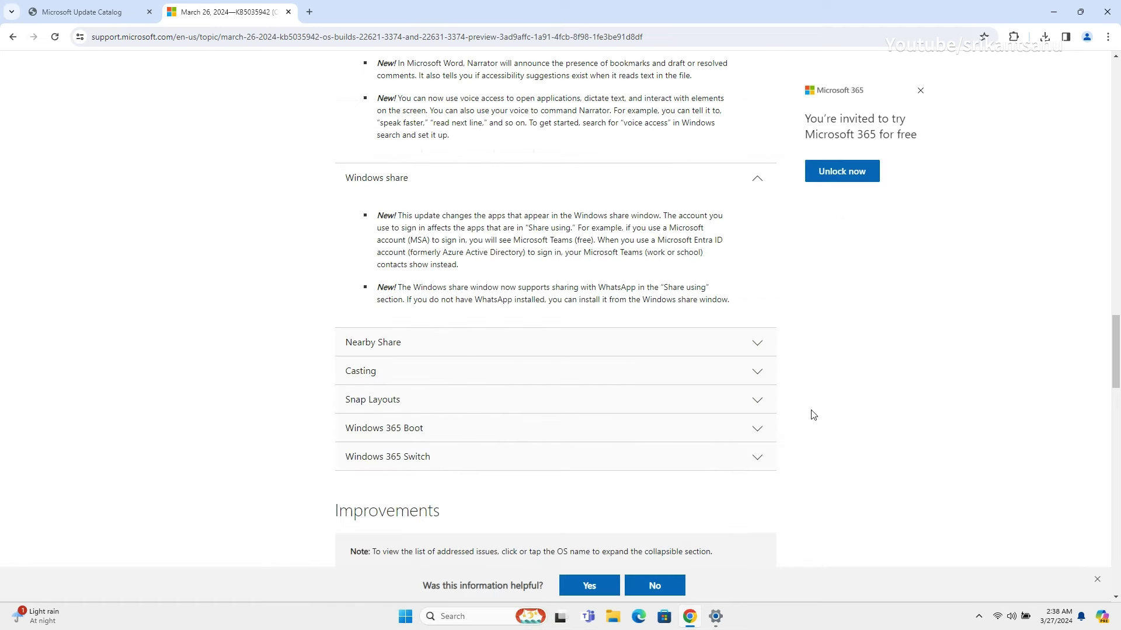
left_click(757, 399)
left_click(756, 343)
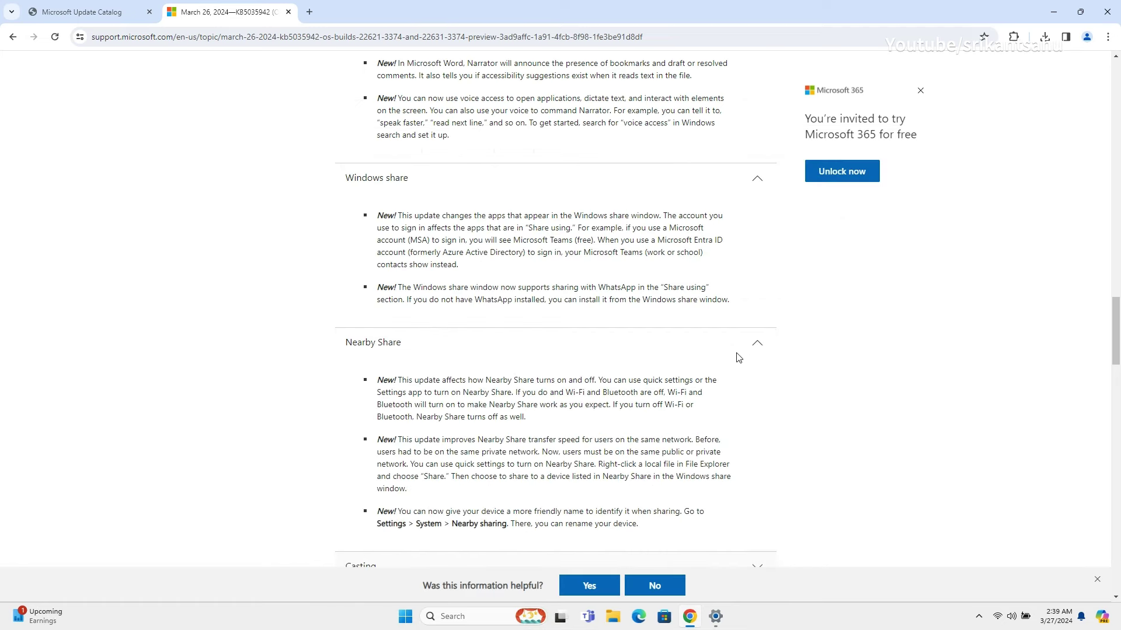
scroll(735, 357, "down", 3)
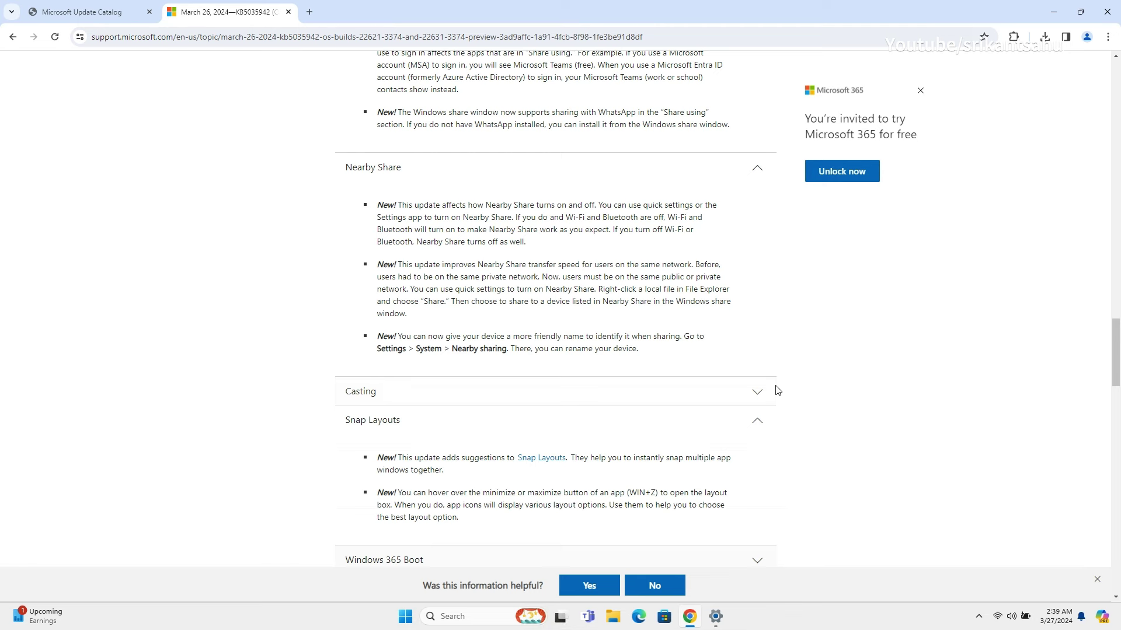
- Go to System > Nearby sharing in Settings
left_click(716, 618)
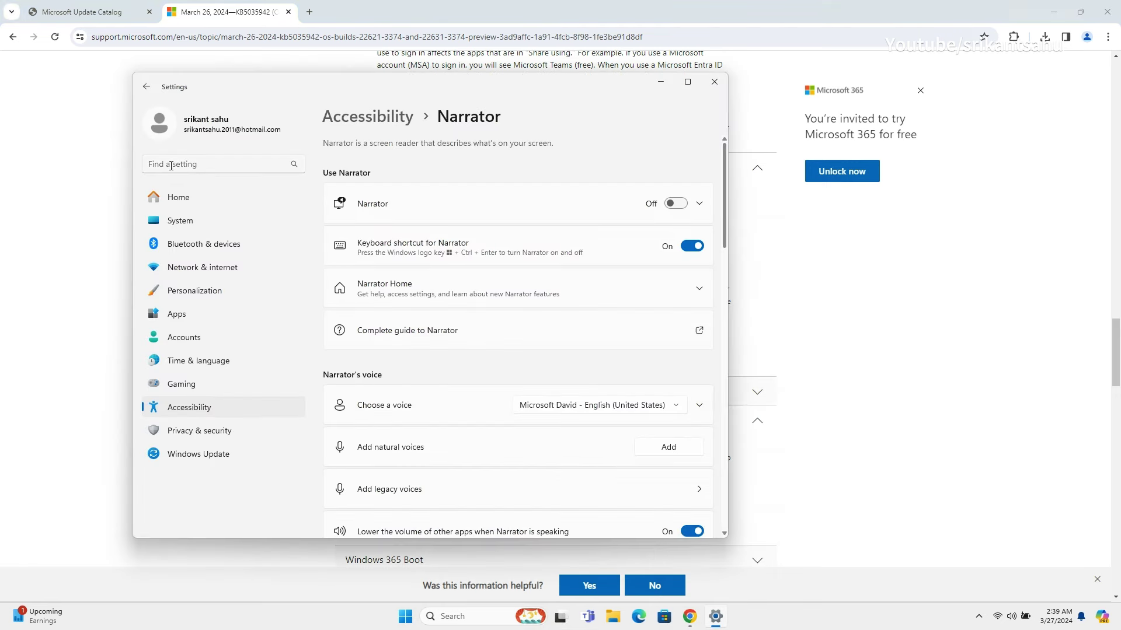
left_click(181, 222)
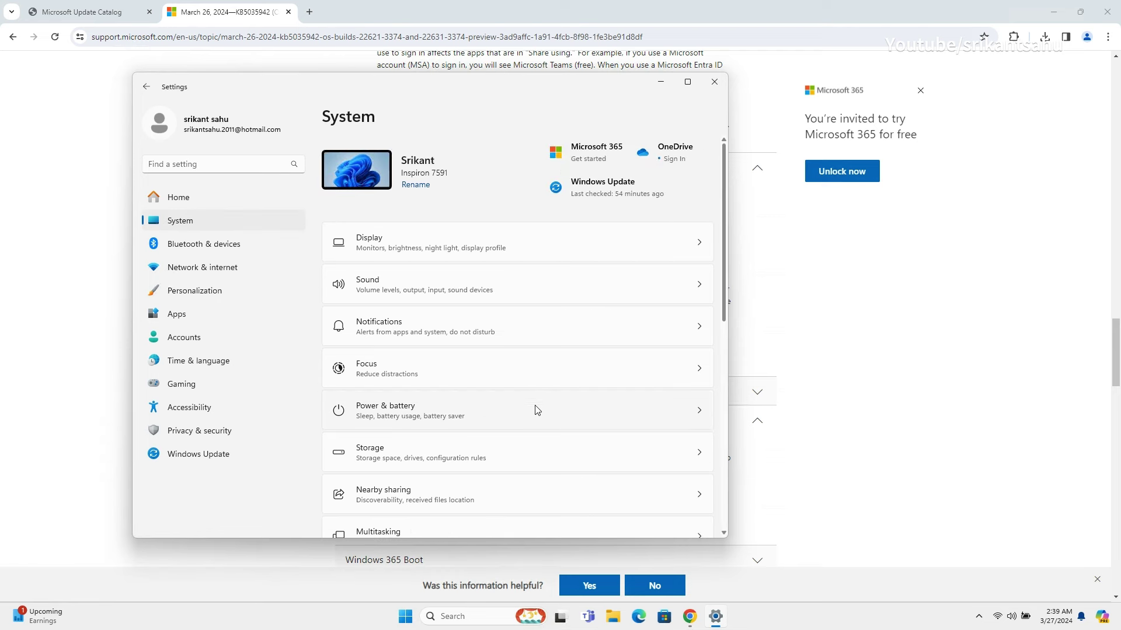
scroll(539, 396, "down", 2)
scroll(540, 395, "down", 1)
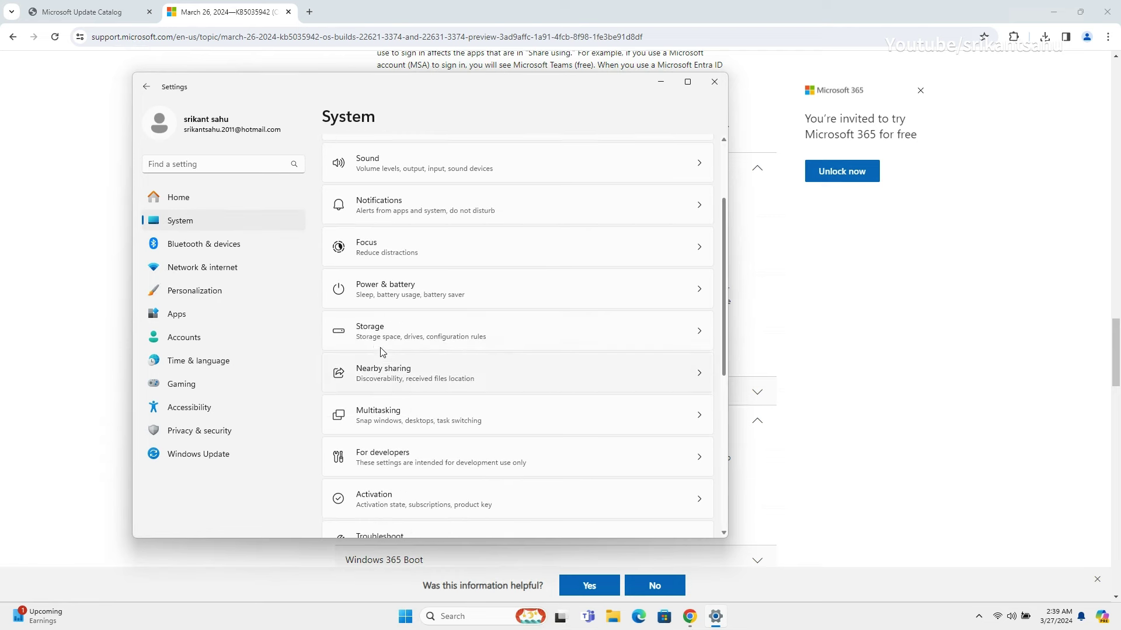
left_click(467, 368)
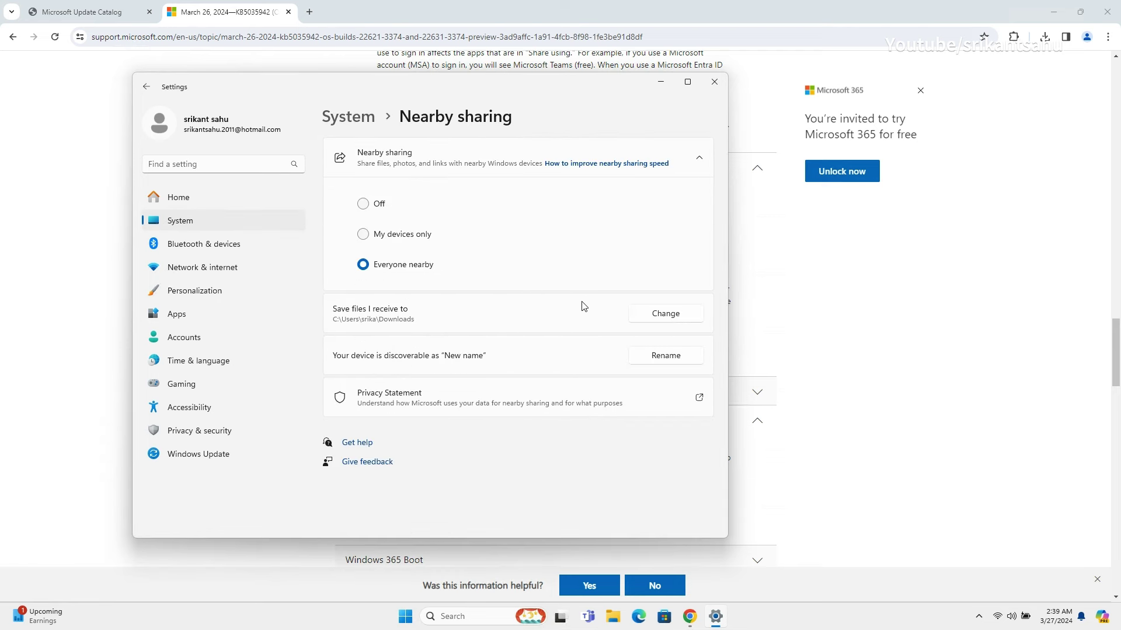
- Start renaming the PC to 'new name', cancel without saving, and close Settings
left_click(646, 358)
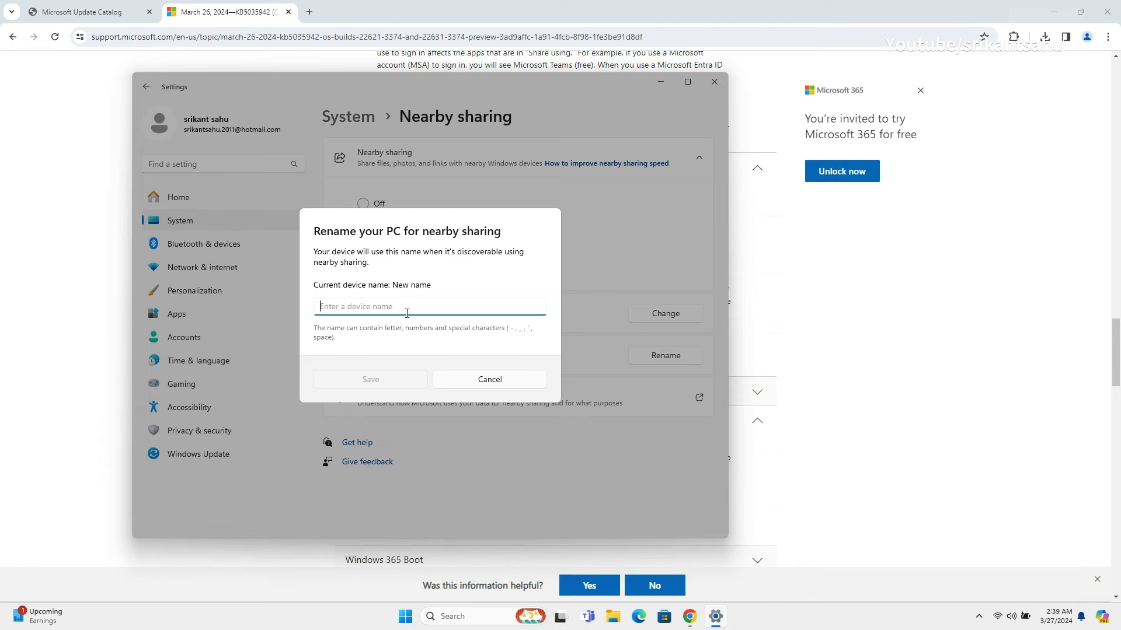
type("new name")
left_click(458, 380)
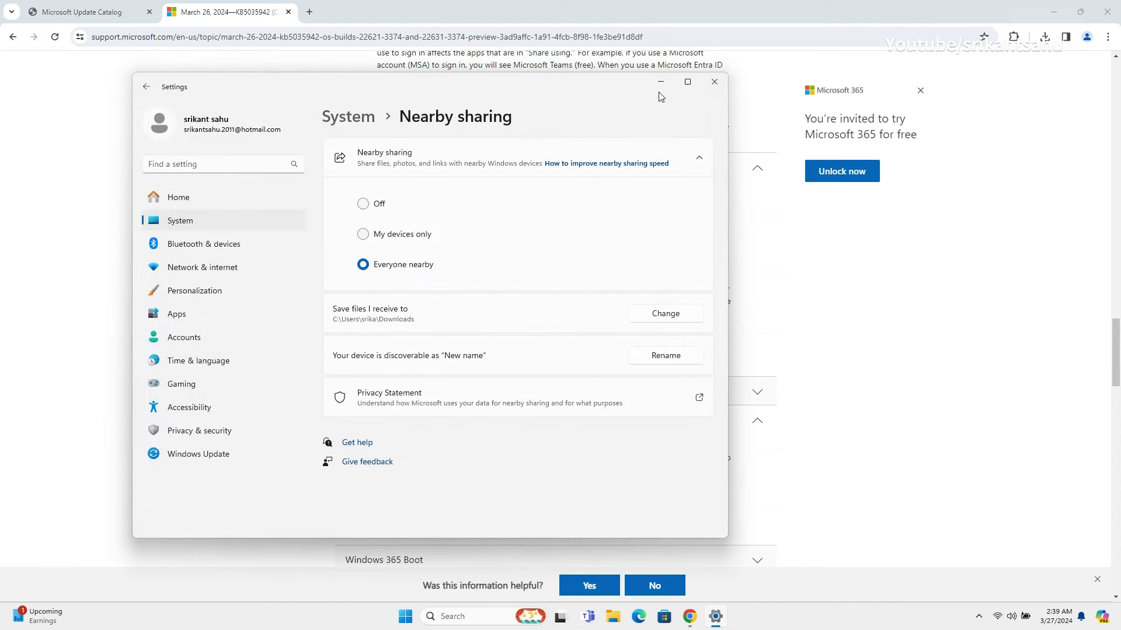
left_click(713, 88)
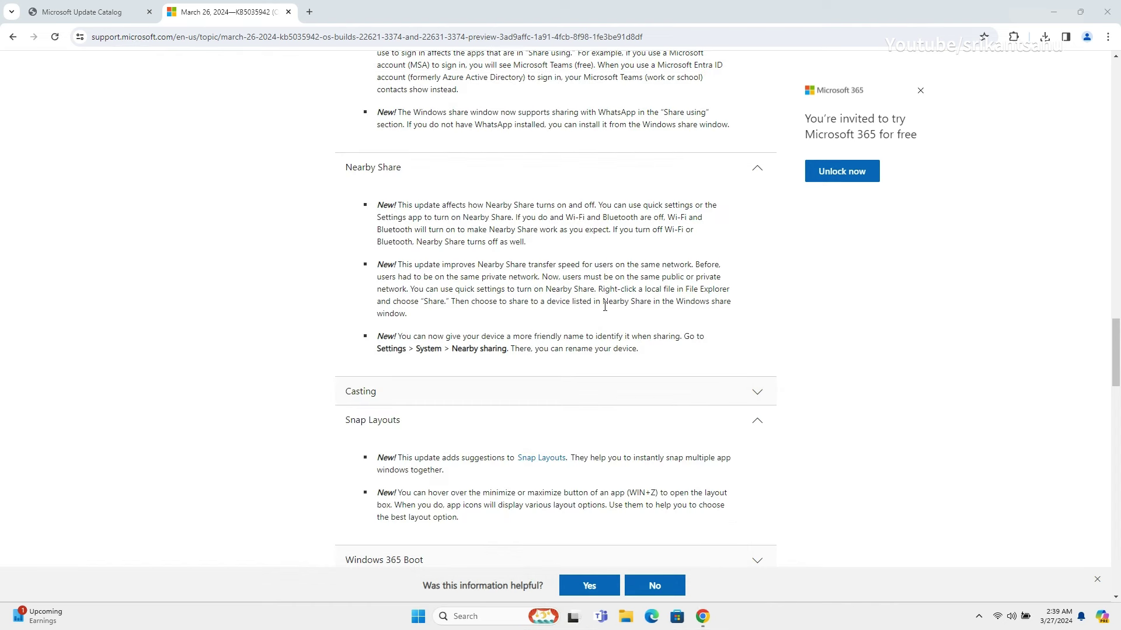
- Collapse the Snap Layouts notes and expand the Casting notes
scroll(620, 317, "down", 2)
left_click(757, 303)
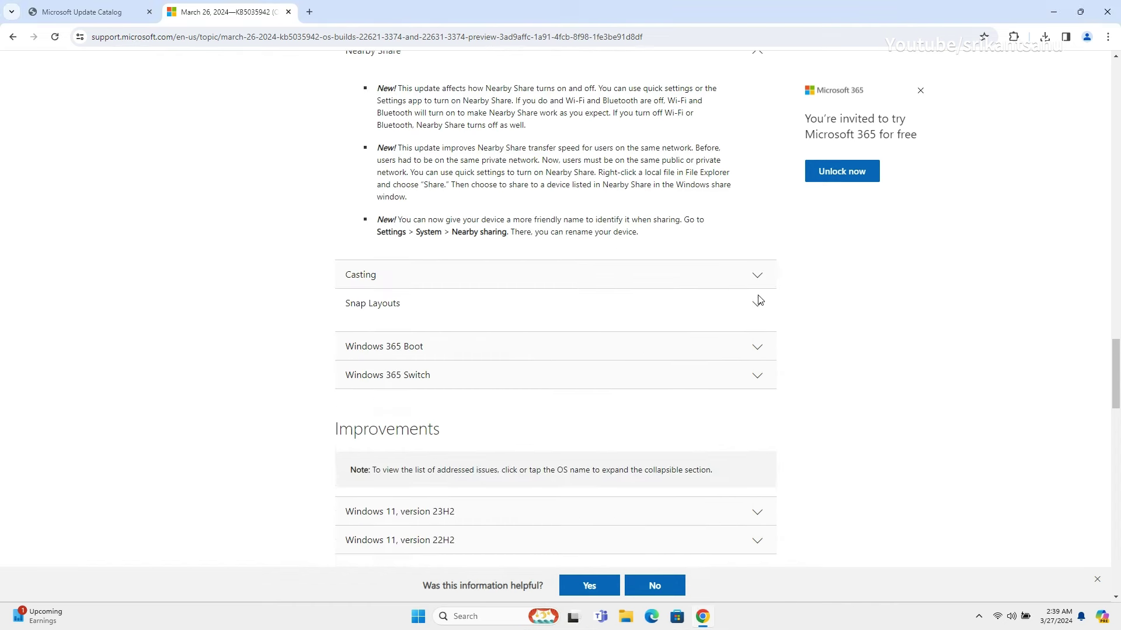
left_click(757, 277)
scroll(649, 340, "down", 1)
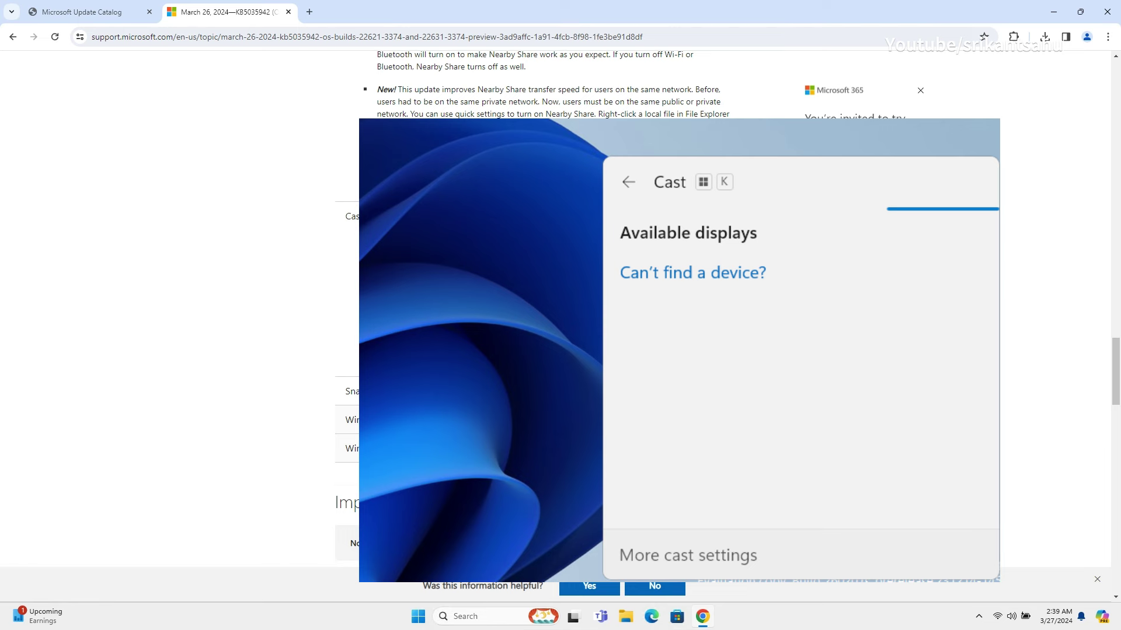
scroll(514, 344, "down", 2)
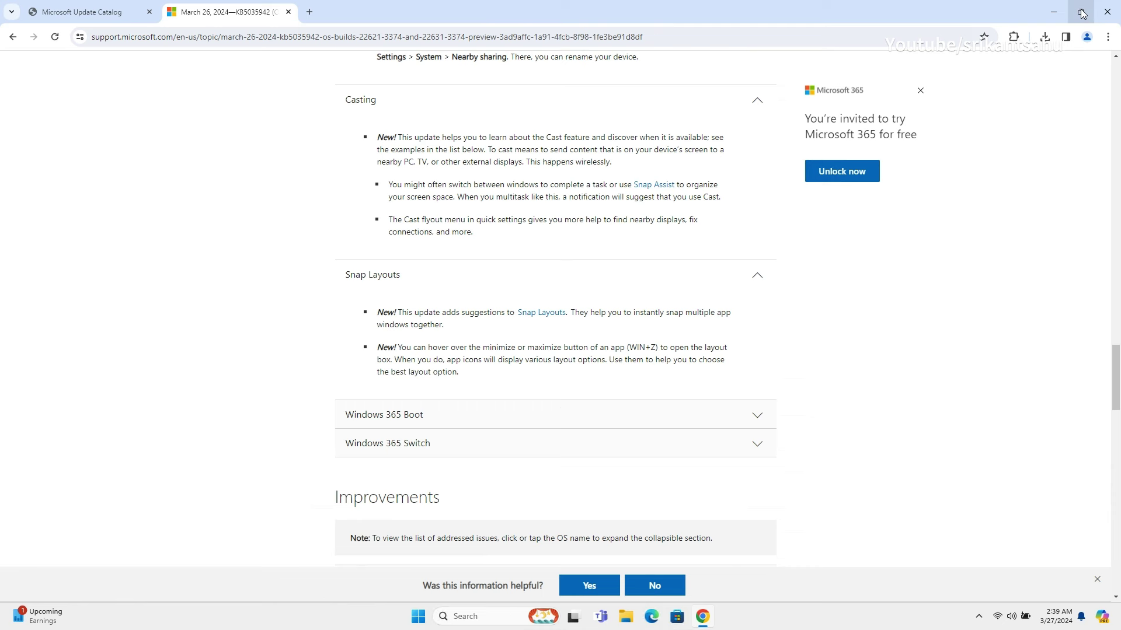
- Snap the browser into the top-right layout zone, then maximize it again
mouse_move(1080, 11)
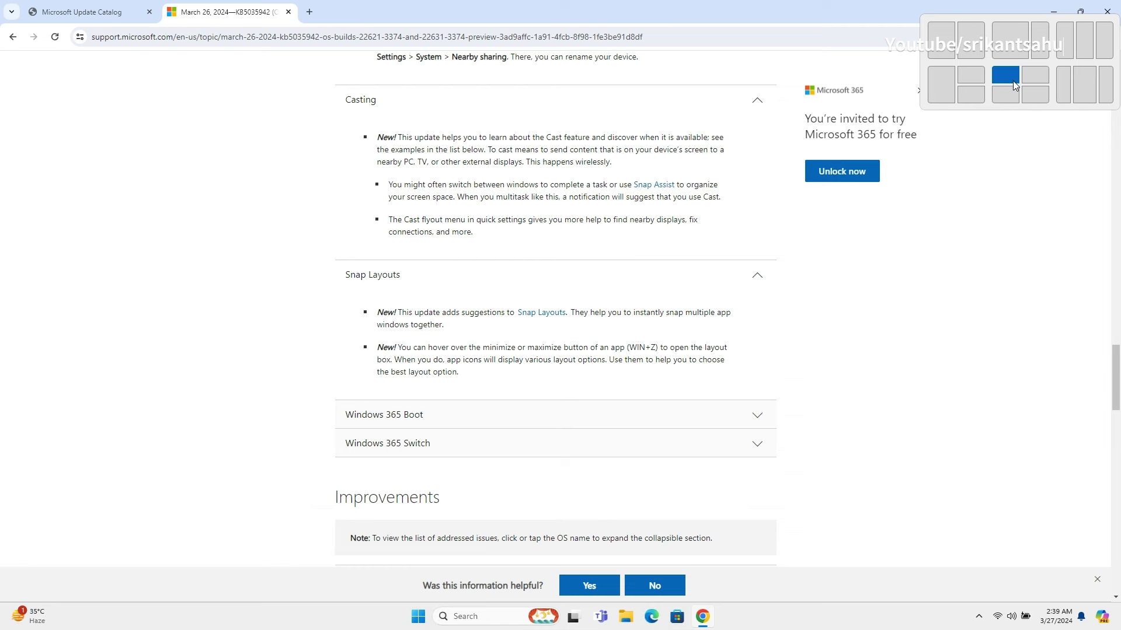
left_click(1027, 77)
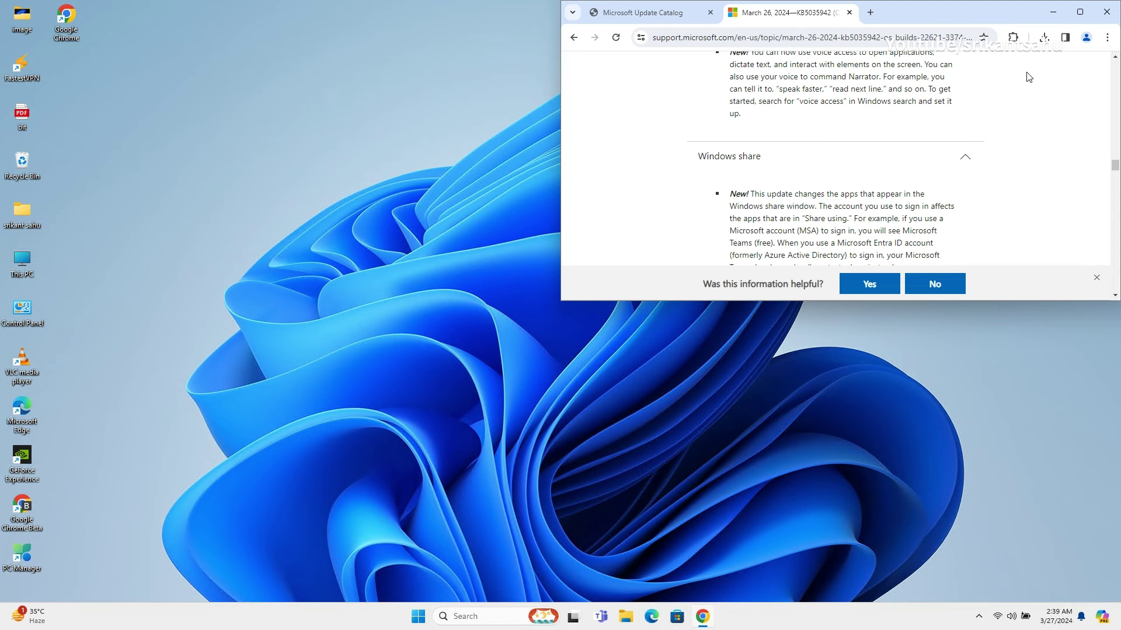
left_click(1081, 17)
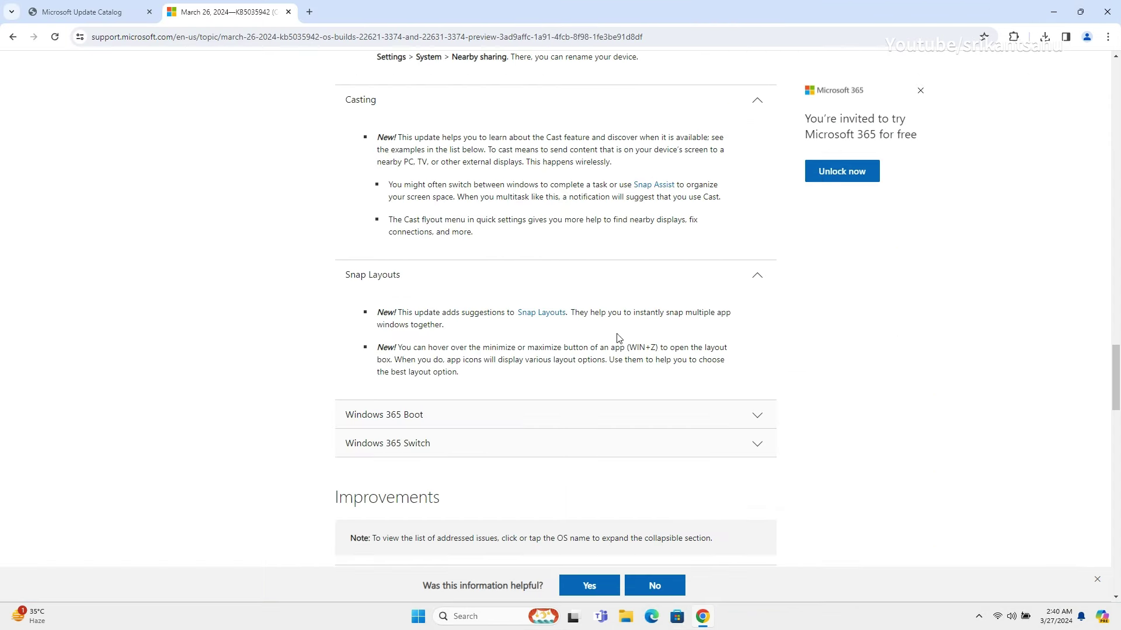
- Expand the Windows 365 Boot and Windows 365 Switch highlights in the article
left_click(758, 413)
scroll(741, 348, "down", 5)
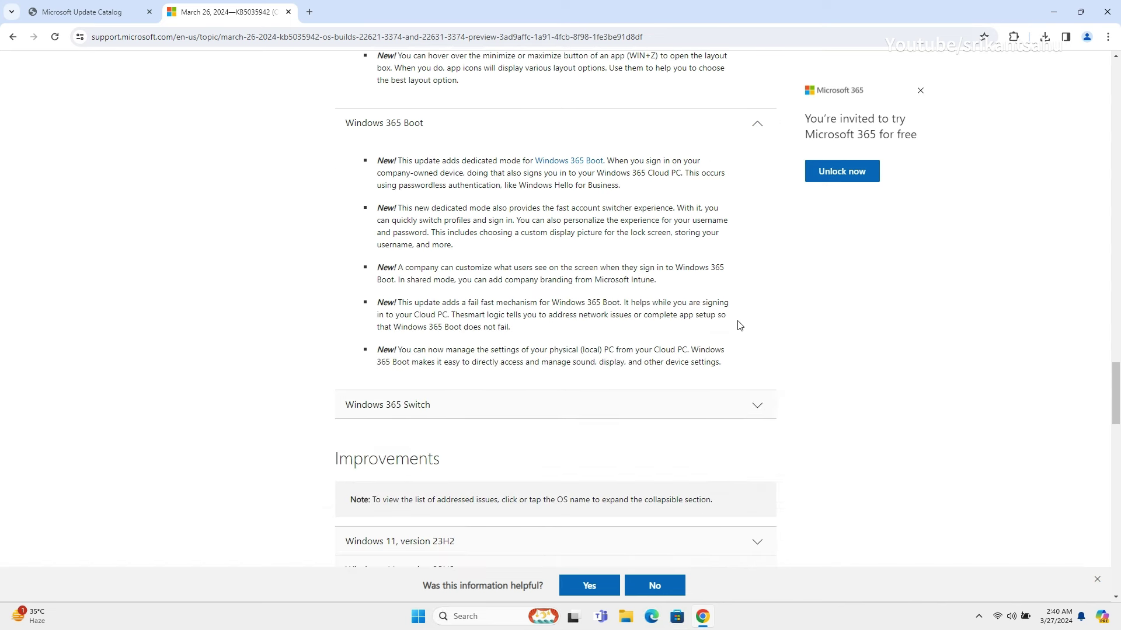
left_click(757, 407)
scroll(782, 380, "down", 4)
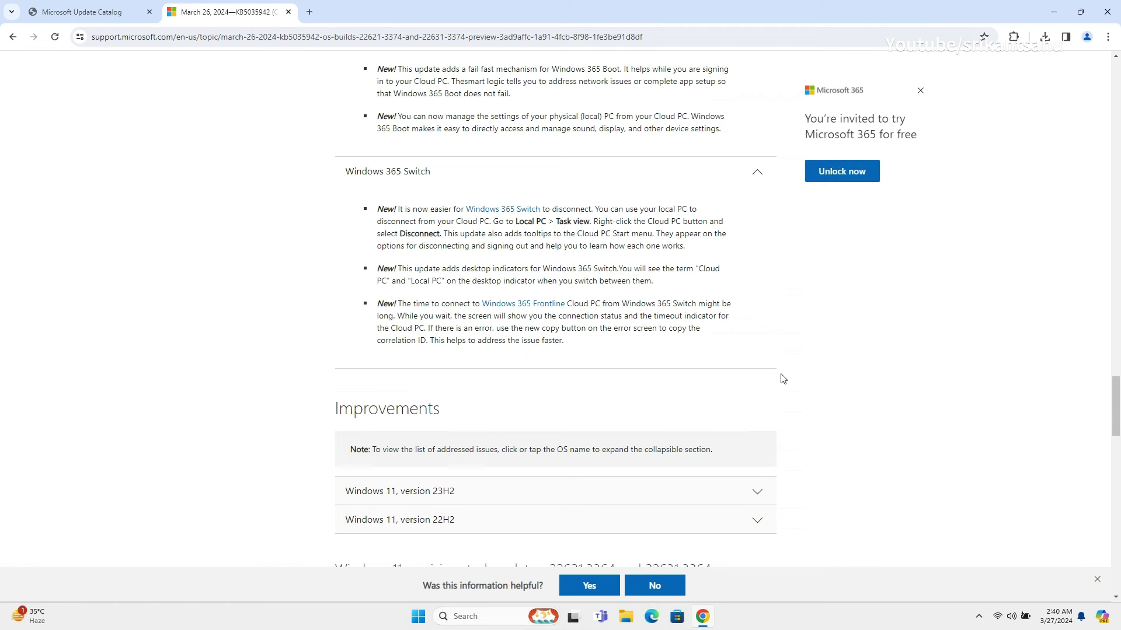
scroll(783, 379, "down", 4)
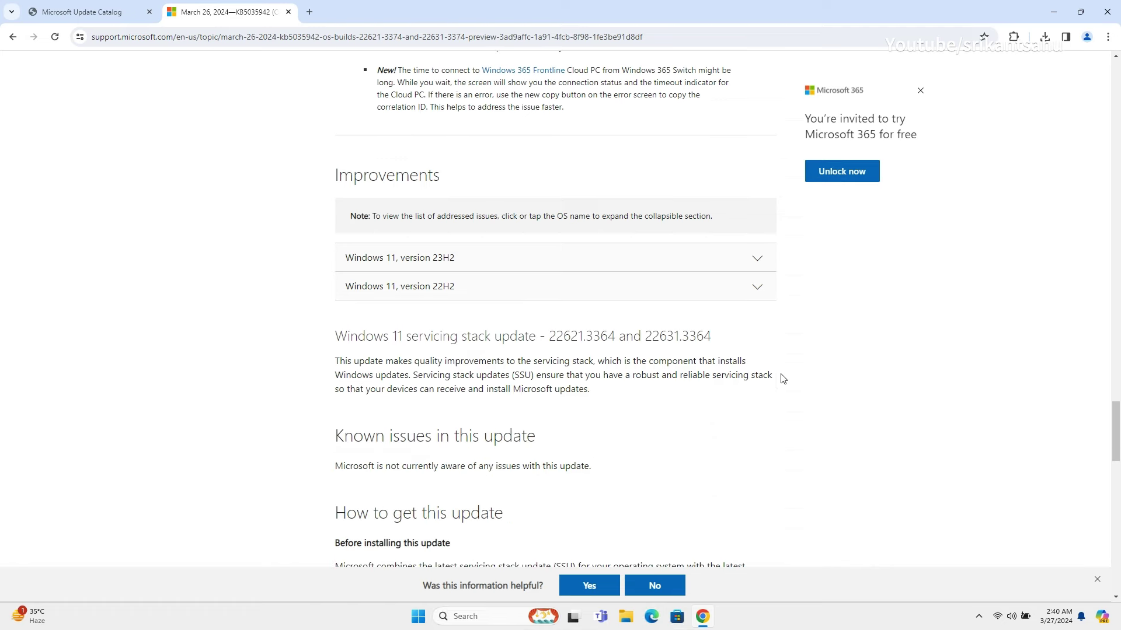
- Expand the Windows 11, version 22H2 improvements and scroll through its fixes, including the Notepad and WDAC ones
left_click(755, 290)
scroll(799, 344, "down", 4)
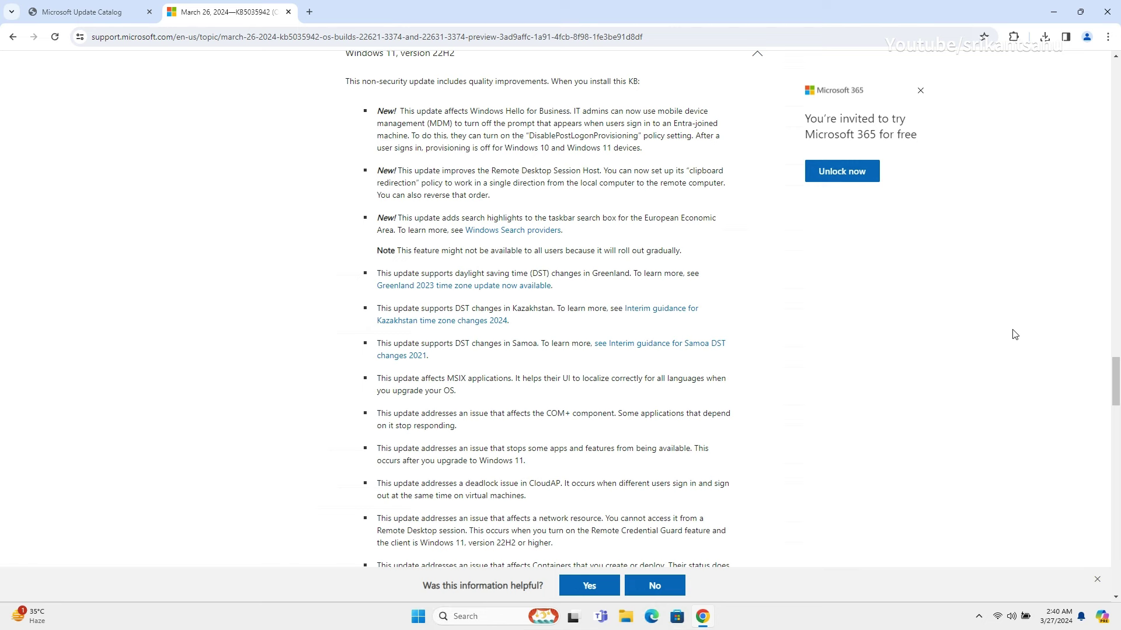
scroll(930, 368, "down", 1)
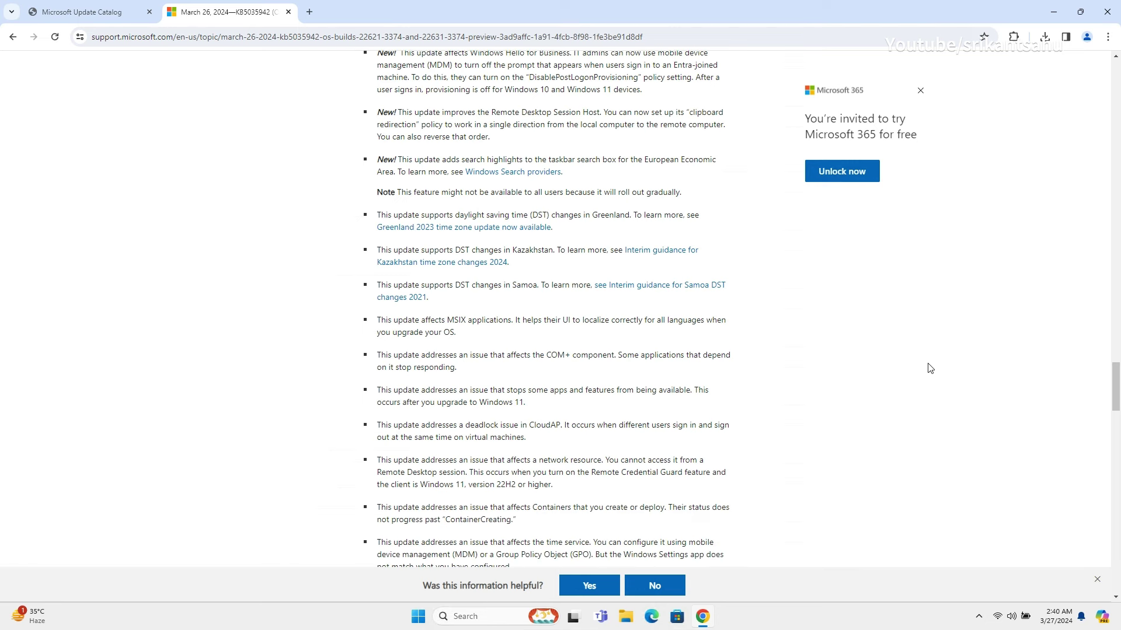
scroll(930, 368, "up", 1)
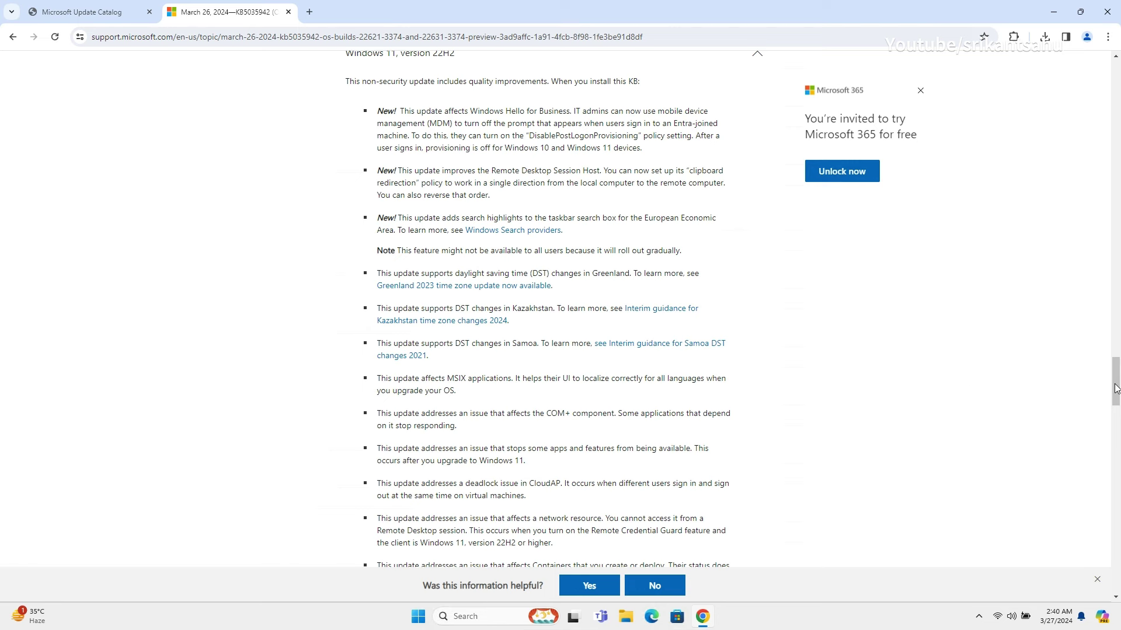
left_click_drag(1116, 388, 1118, 432)
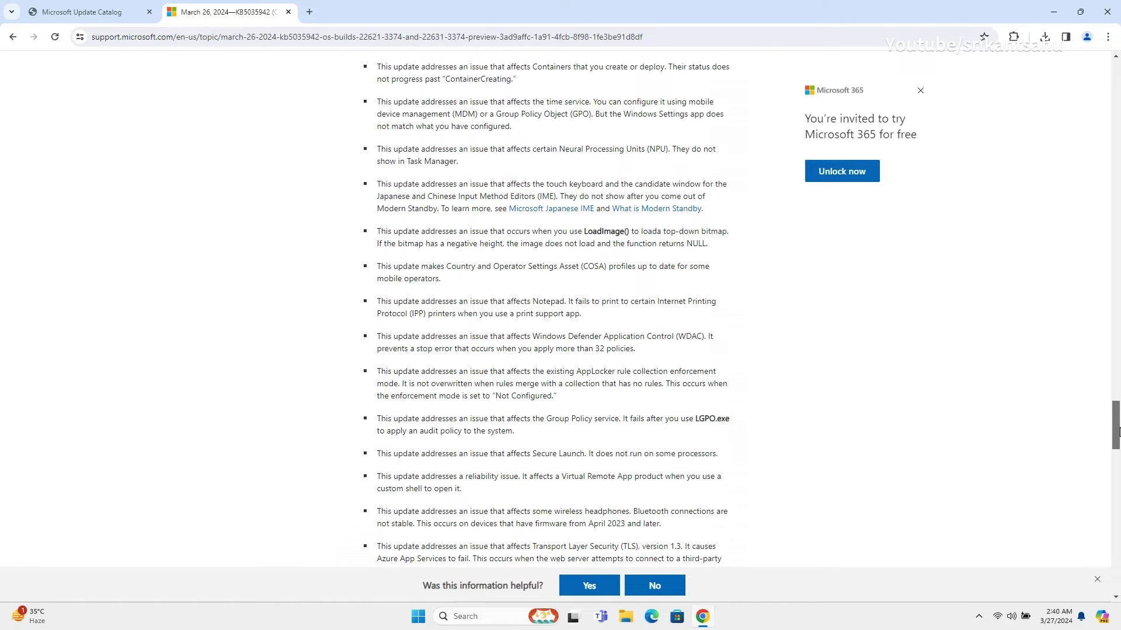